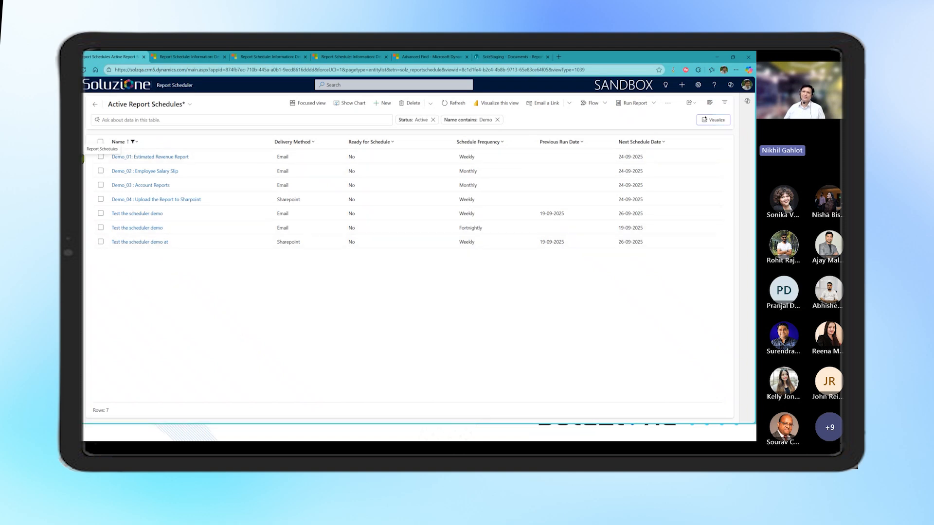
{"action": "left_click", "coordinate": [79, 102]}
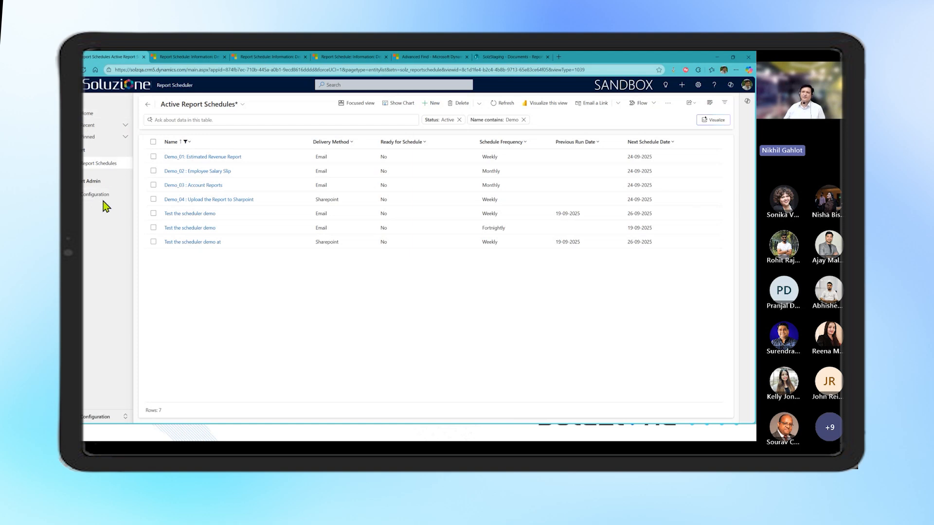
{"action": "left_click", "coordinate": [72, 101]}
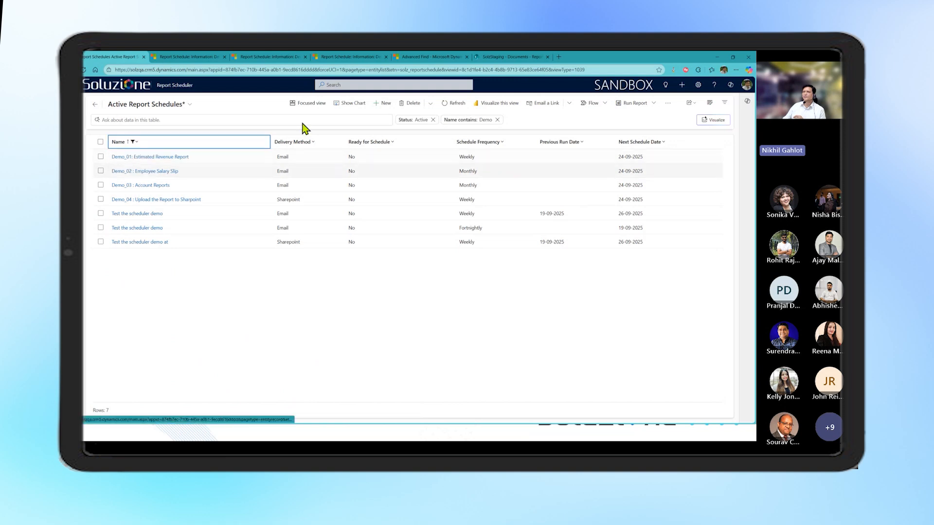
Create a new report schedule and name it "Demo 5: Send Account Updates"
{"action": "left_click", "coordinate": [383, 104]}
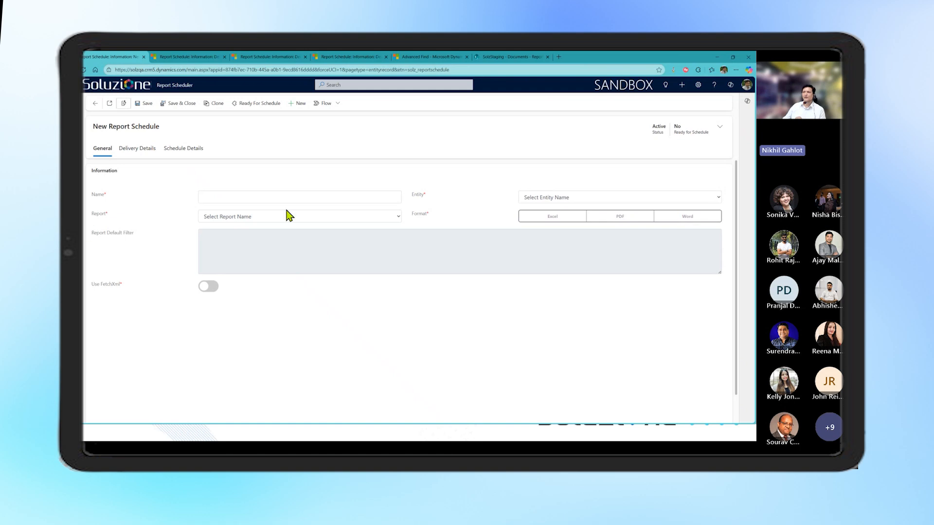
{"action": "left_click", "coordinate": [321, 193]}
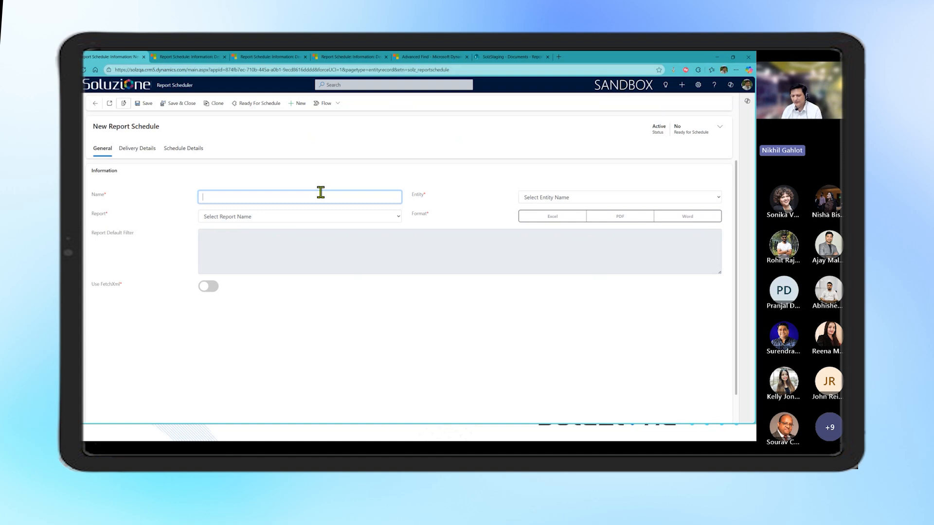
{"action": "type", "text": "Demo 5: Send A"}
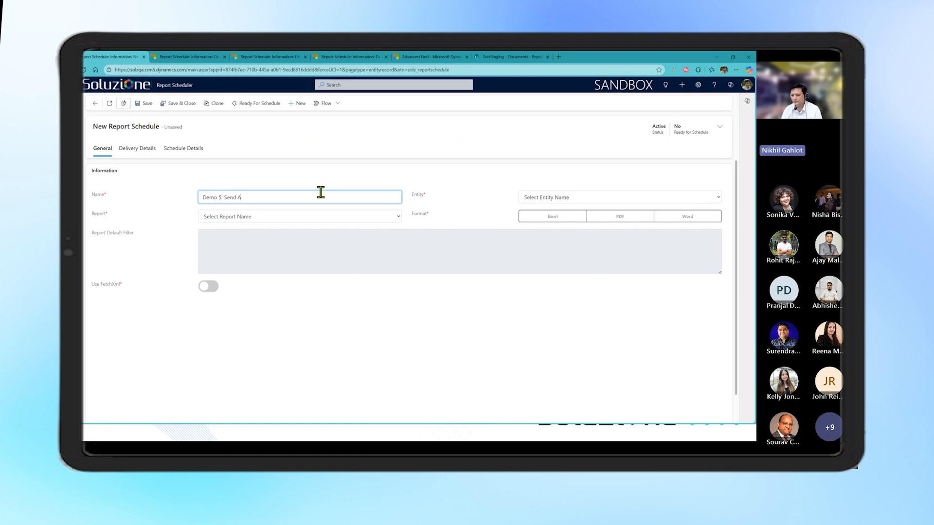
{"action": "type", "text": "ccount Updates"}
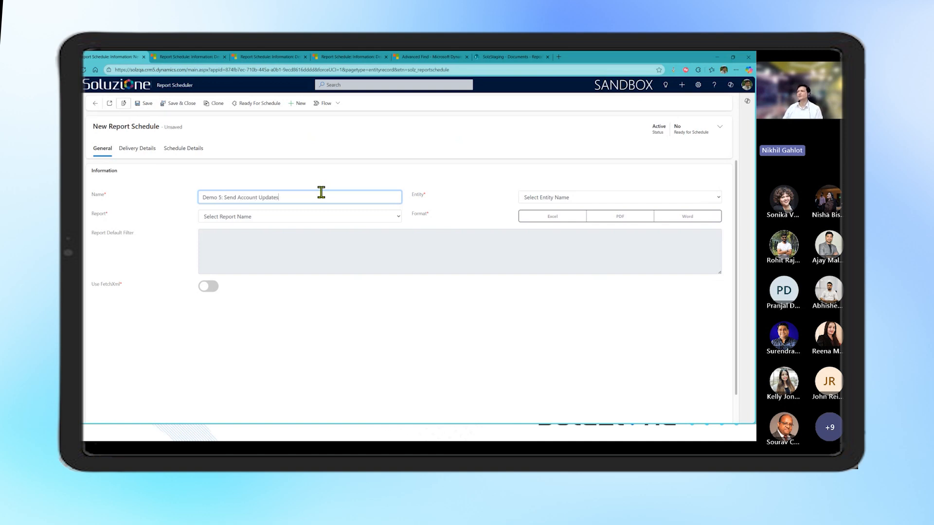
Set the new schedule's entity to Account and its report to Account Summary
{"action": "left_click", "coordinate": [560, 198]}
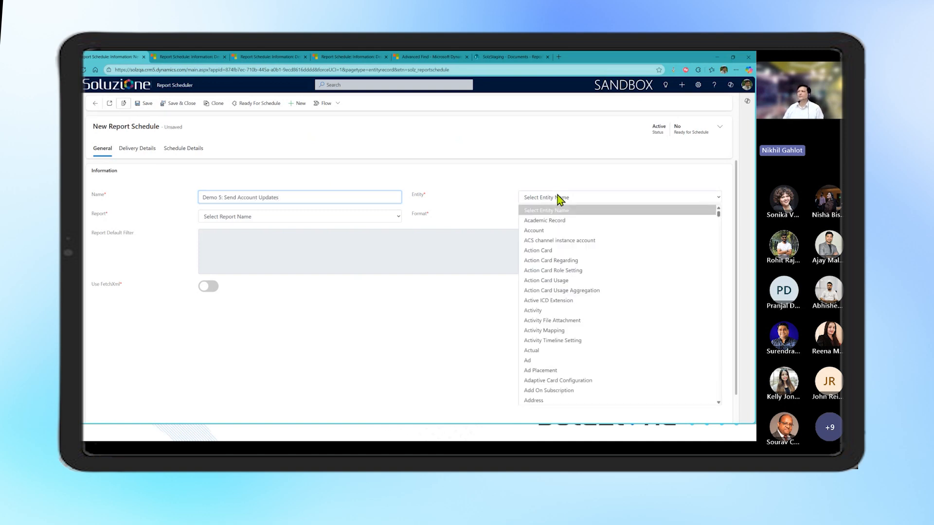
{"action": "left_click", "coordinate": [551, 231]}
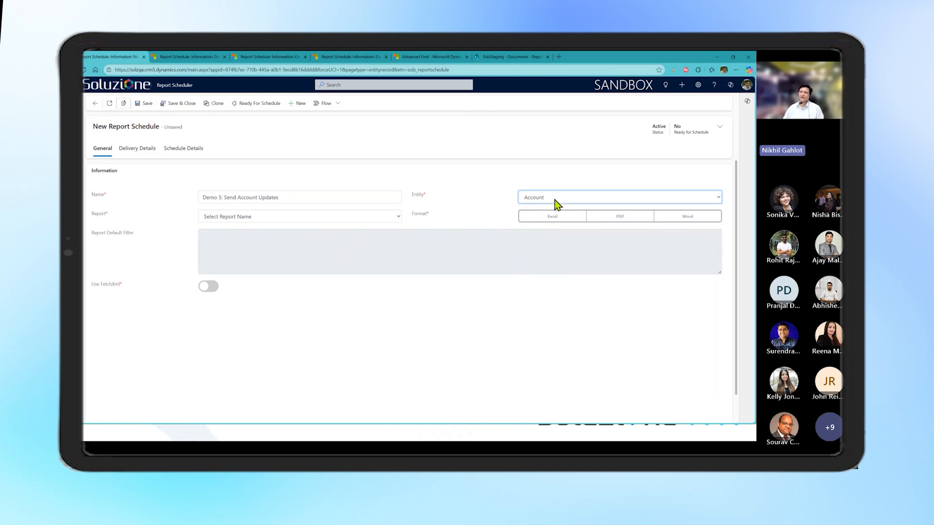
{"action": "left_click", "coordinate": [383, 220]}
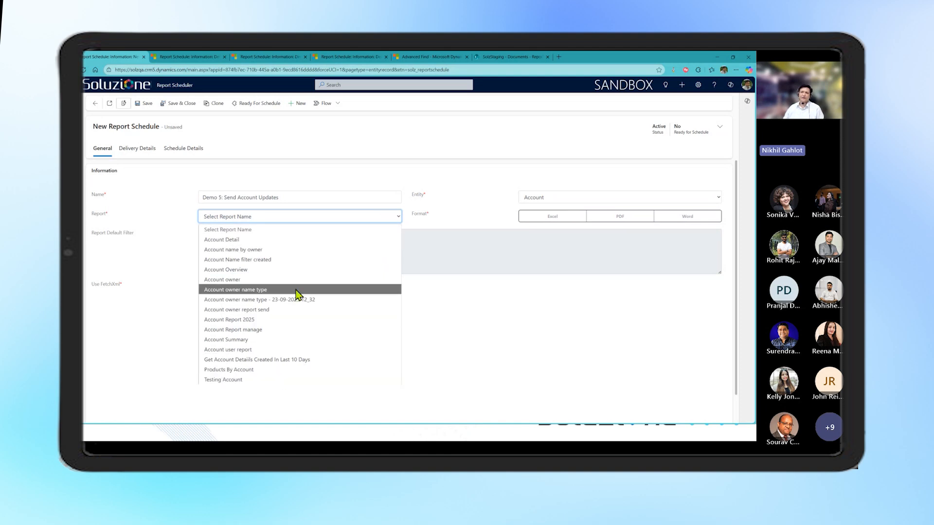
{"action": "left_click", "coordinate": [235, 339]}
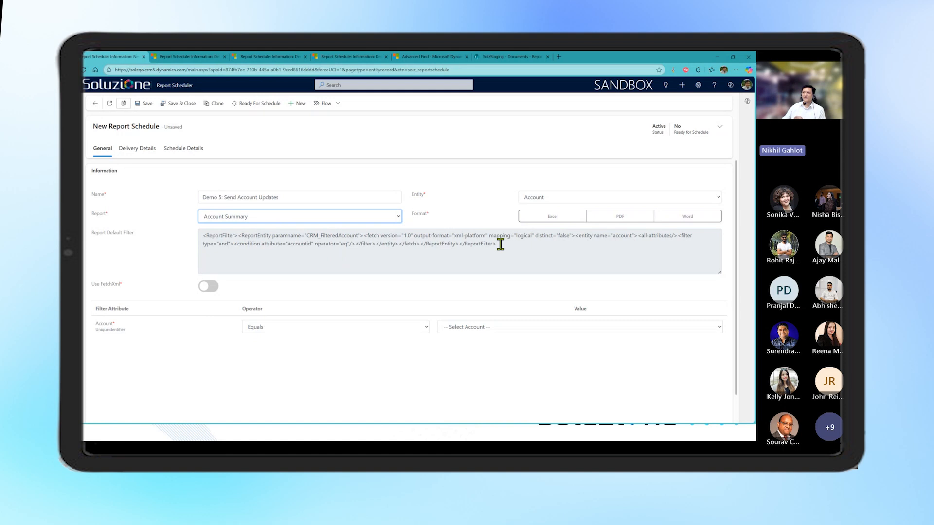
Choose PDF as the report format and filter the Account attribute to Acro Company Lmt
{"action": "left_click", "coordinate": [605, 225]}
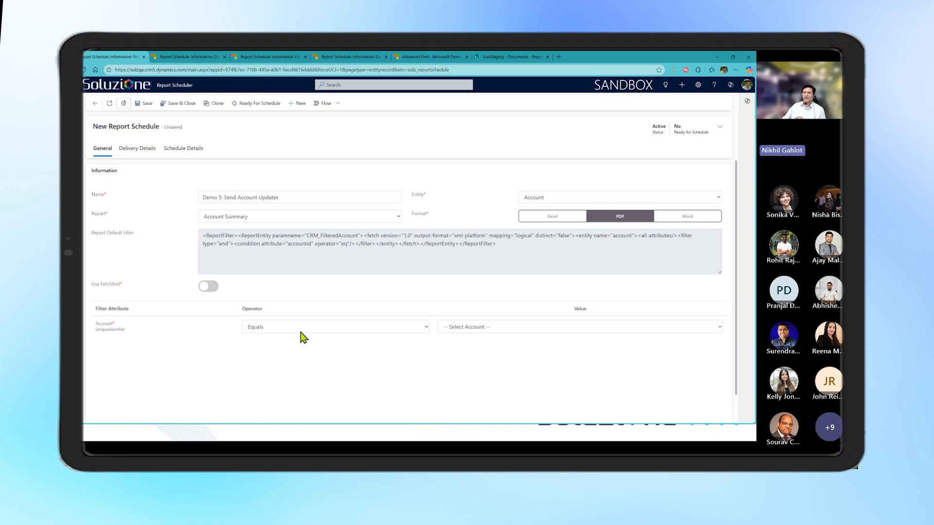
{"action": "left_click", "coordinate": [478, 329]}
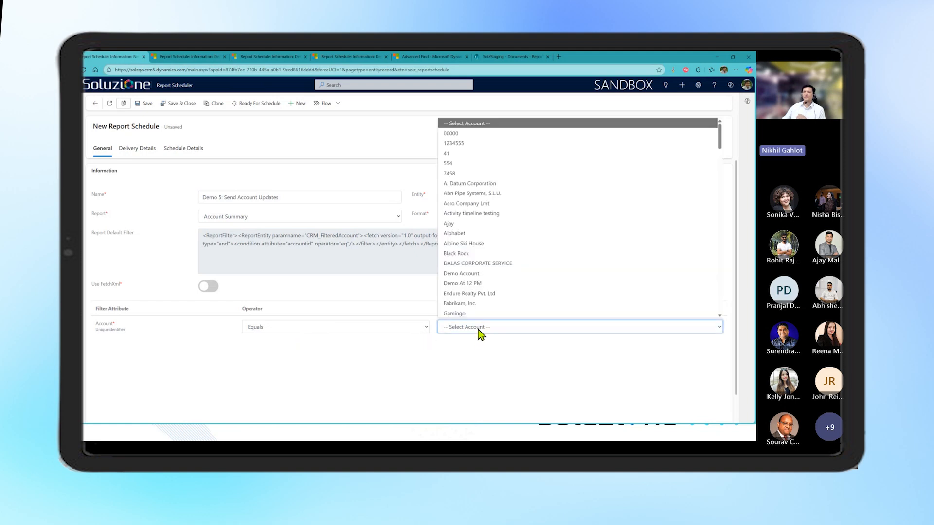
{"action": "left_click", "coordinate": [479, 204]}
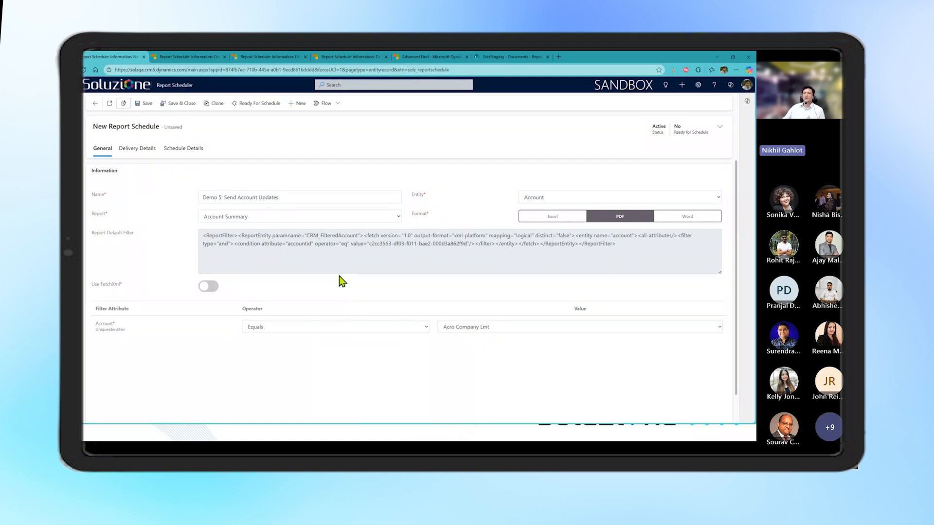
Extend the schedule's name to "Demo 5: Send Account Updates to Acro"
{"action": "left_click", "coordinate": [293, 198]}
{"action": "type", "text": "to "}
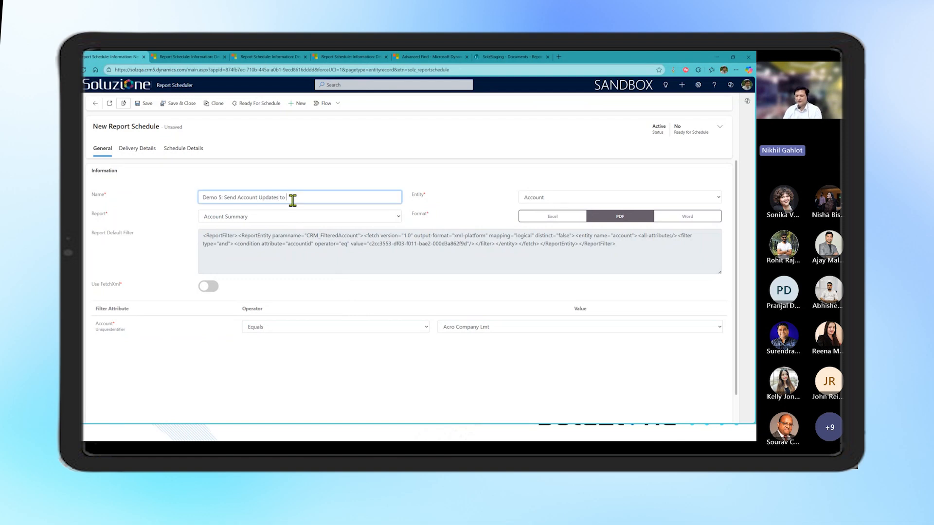
{"action": "type", "text": "A"}
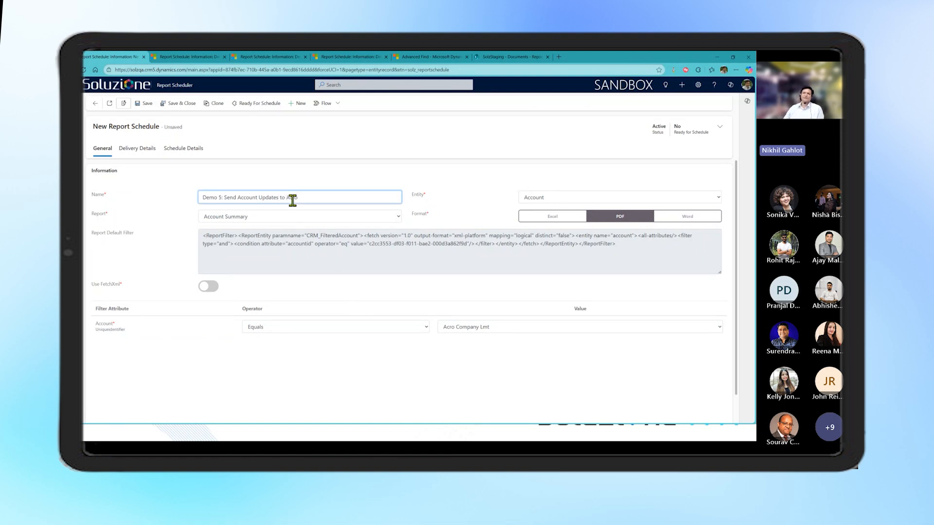
{"action": "type", "text": "cro"}
Review the schedule's delivery details, examining the delivery method and sender type options and the receiver and email settings
{"action": "left_click", "coordinate": [144, 150]}
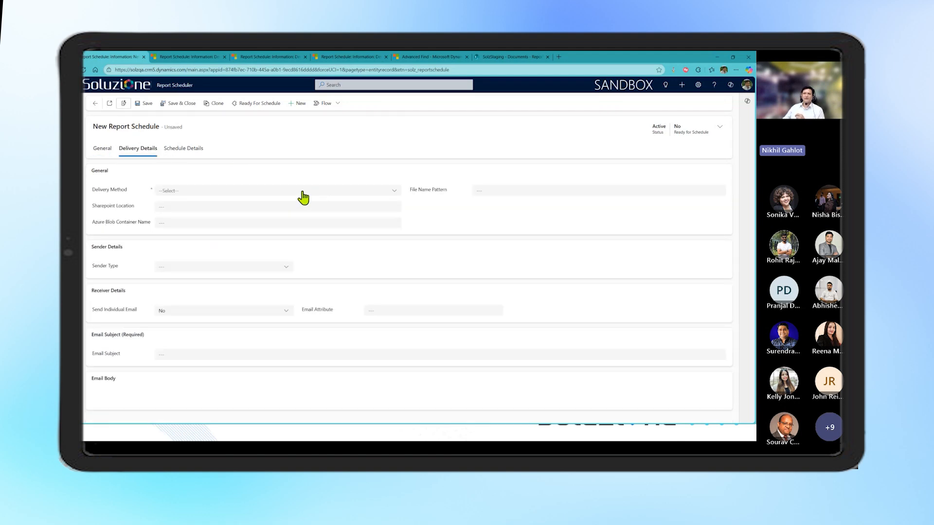
{"action": "left_click", "coordinate": [393, 191]}
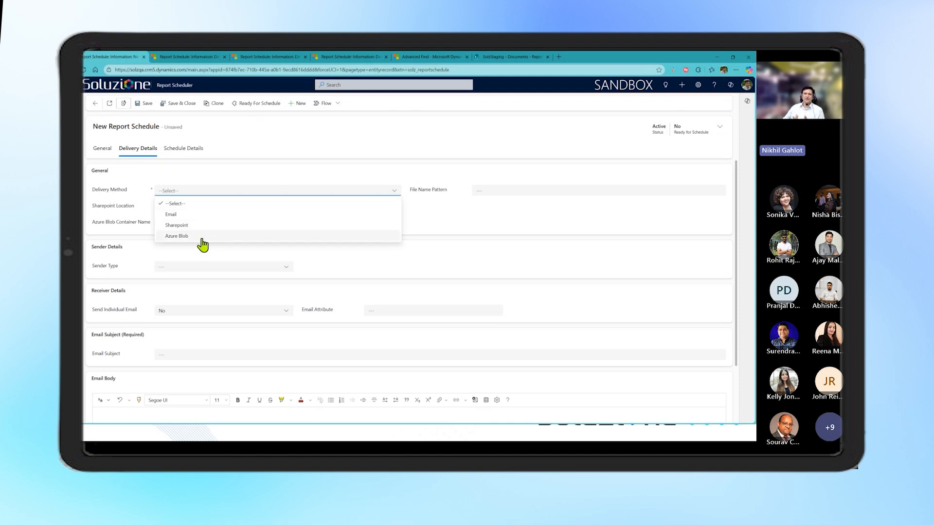
{"action": "left_click", "coordinate": [430, 226]}
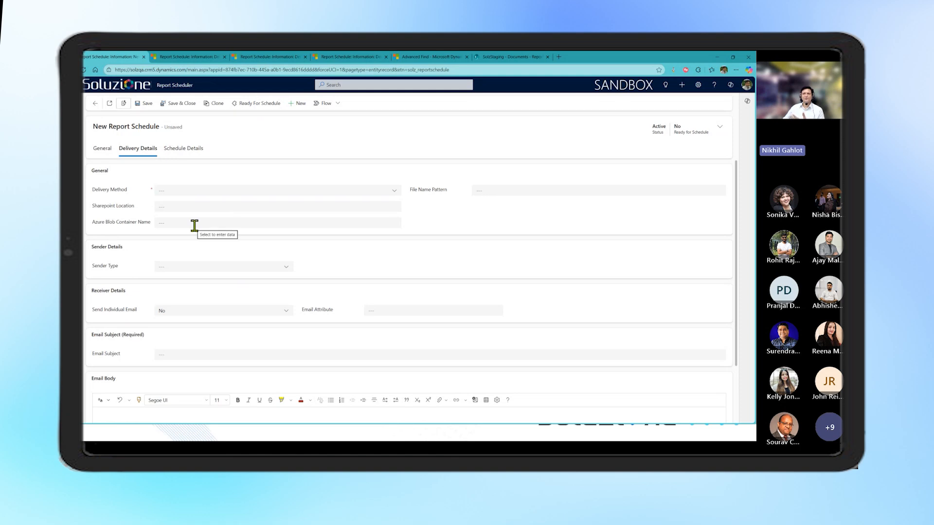
{"action": "left_click", "coordinate": [239, 271]}
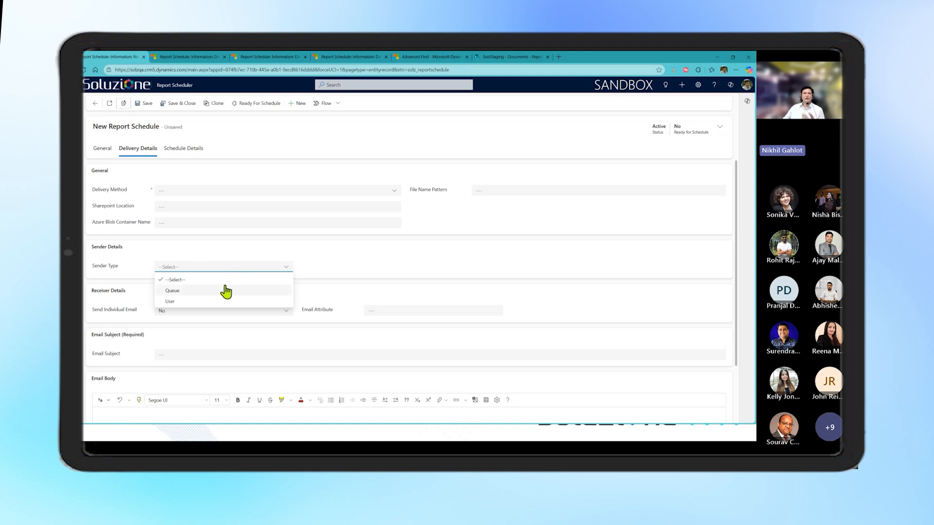
{"action": "left_click", "coordinate": [349, 294]}
{"action": "scroll", "coordinate": [348, 294], "scroll_direction": "down", "scroll_amount": 1}
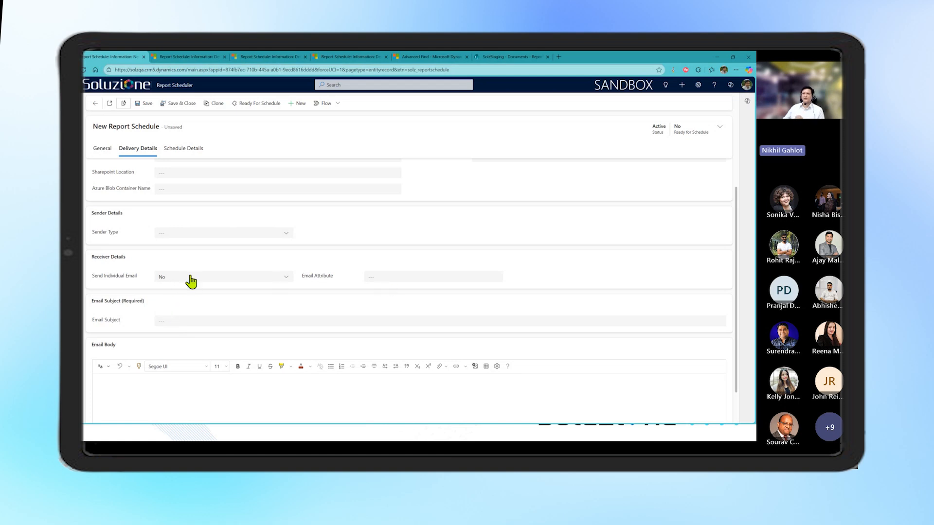
Review the schedule details, examining the options for schedule frequency, schedule time and alert preference
{"action": "left_click", "coordinate": [192, 148]}
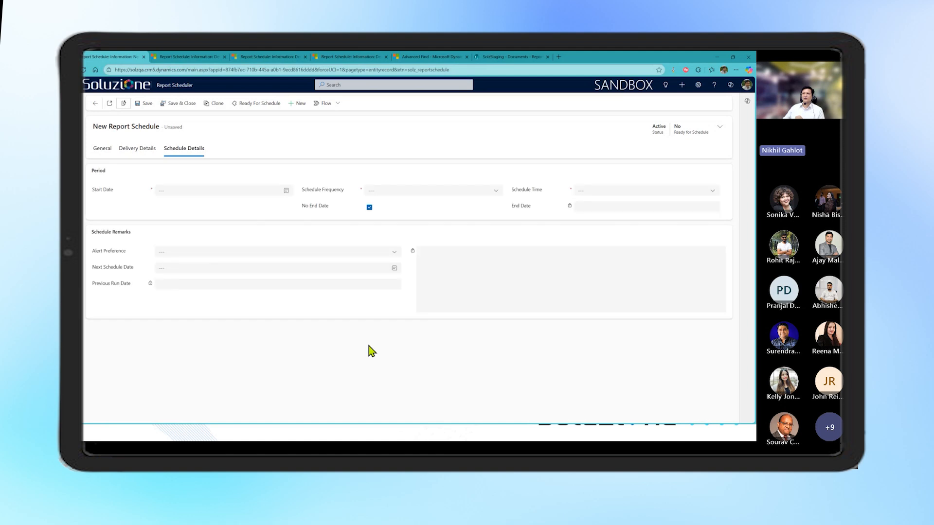
{"action": "left_click", "coordinate": [436, 192]}
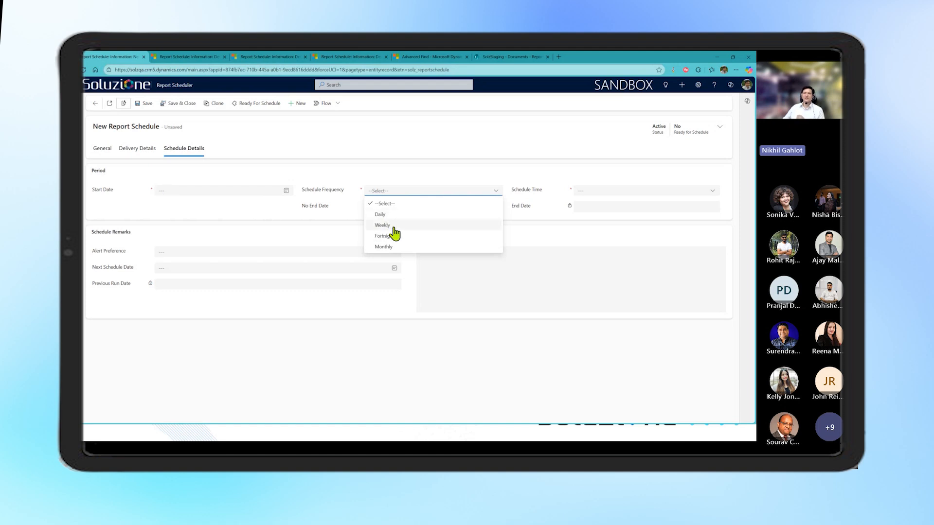
{"action": "left_click", "coordinate": [400, 319]}
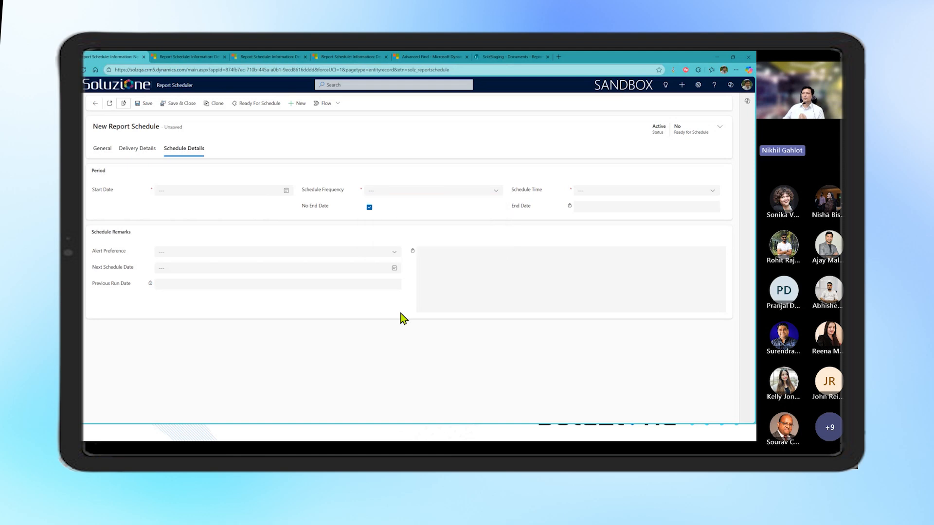
{"action": "left_click", "coordinate": [622, 194]}
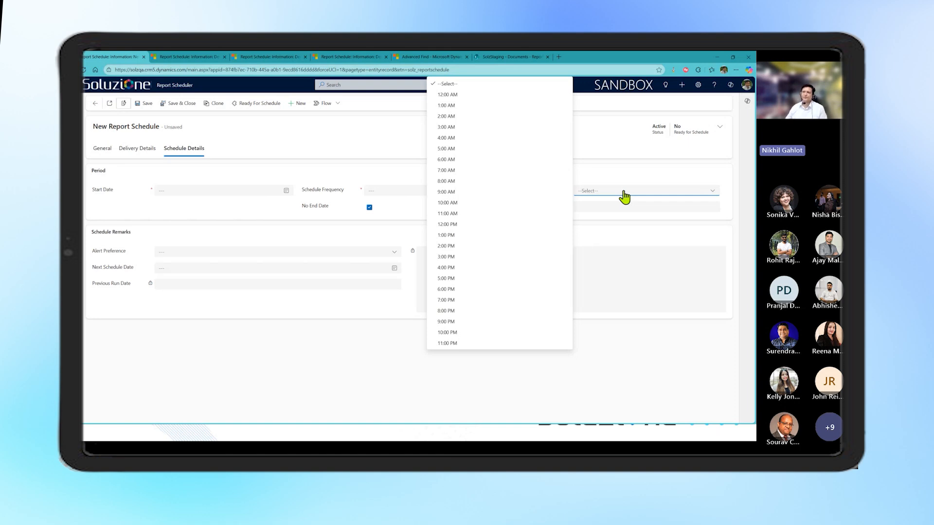
{"action": "left_click", "coordinate": [393, 330]}
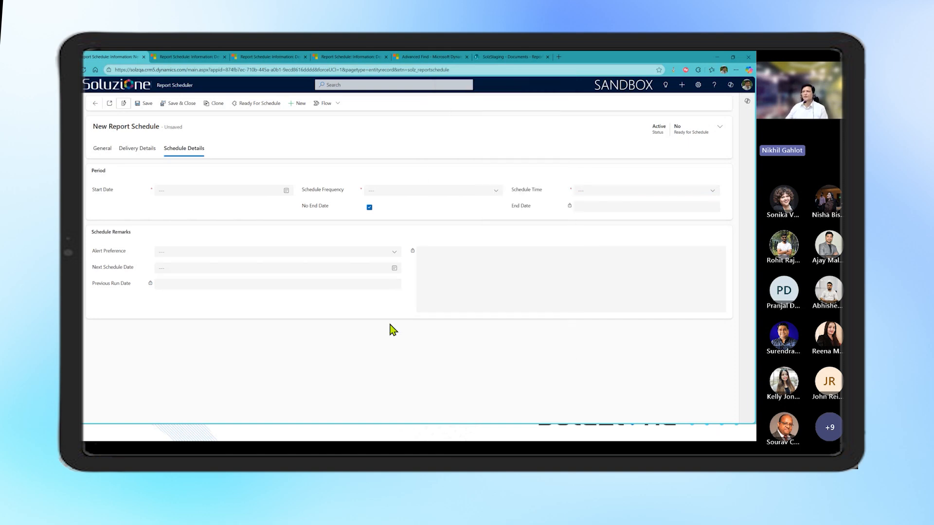
{"action": "left_click", "coordinate": [228, 256]}
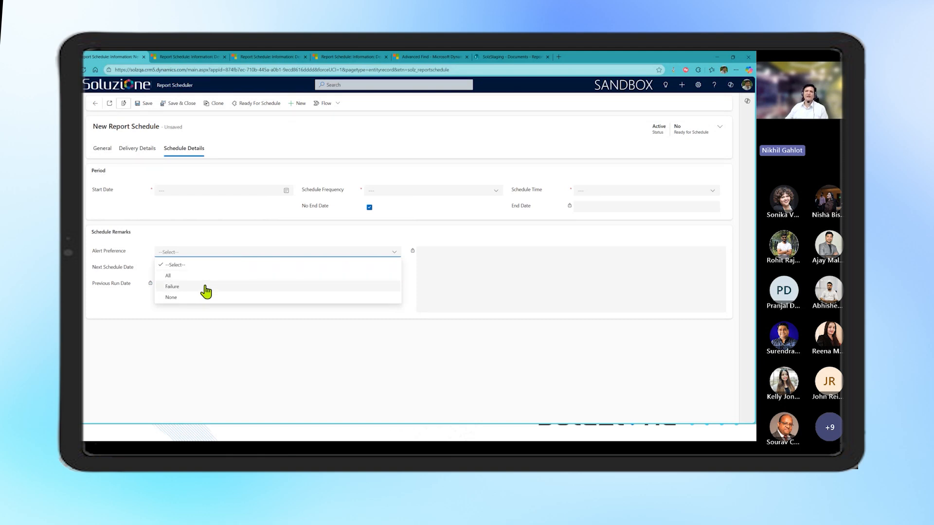
{"action": "left_click", "coordinate": [209, 316]}
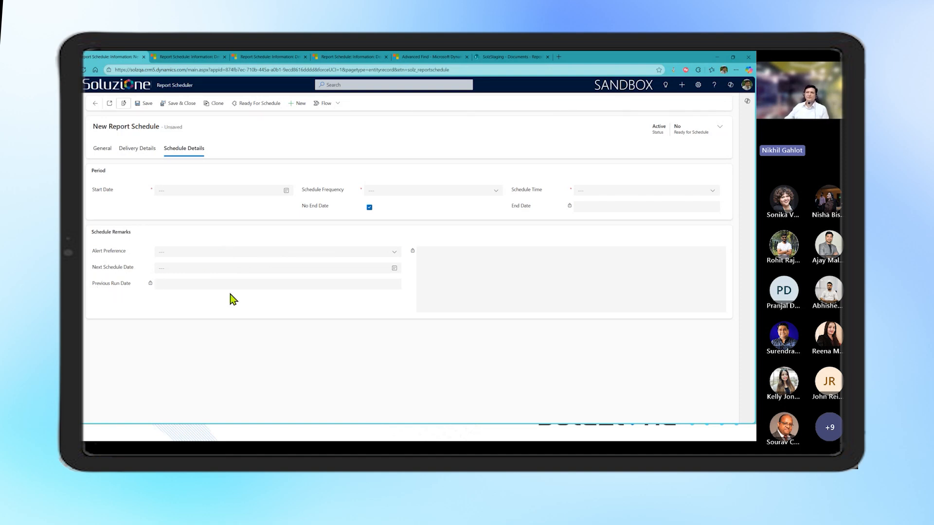
Return to the new schedule's general information and browse the accounts offered as the Account filter value
{"action": "left_click", "coordinate": [203, 60]}
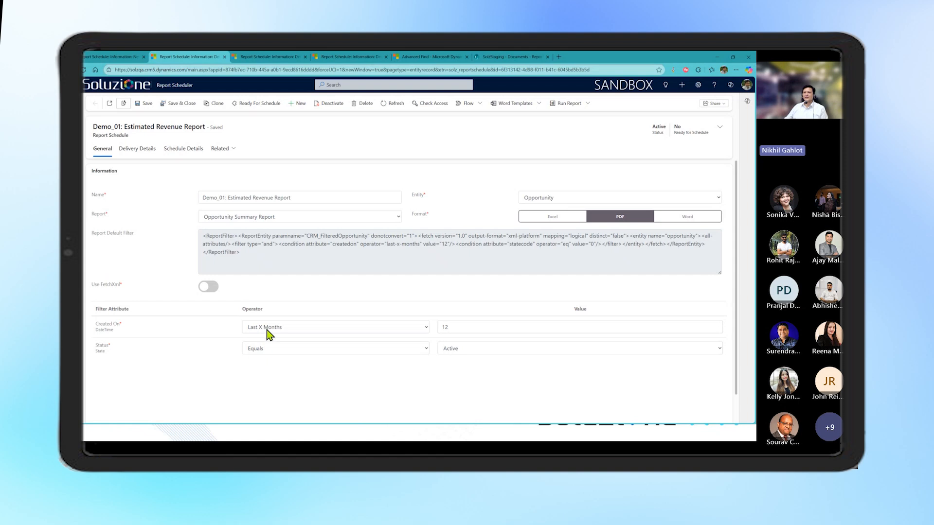
{"action": "left_click", "coordinate": [131, 58]}
{"action": "left_click", "coordinate": [105, 148]}
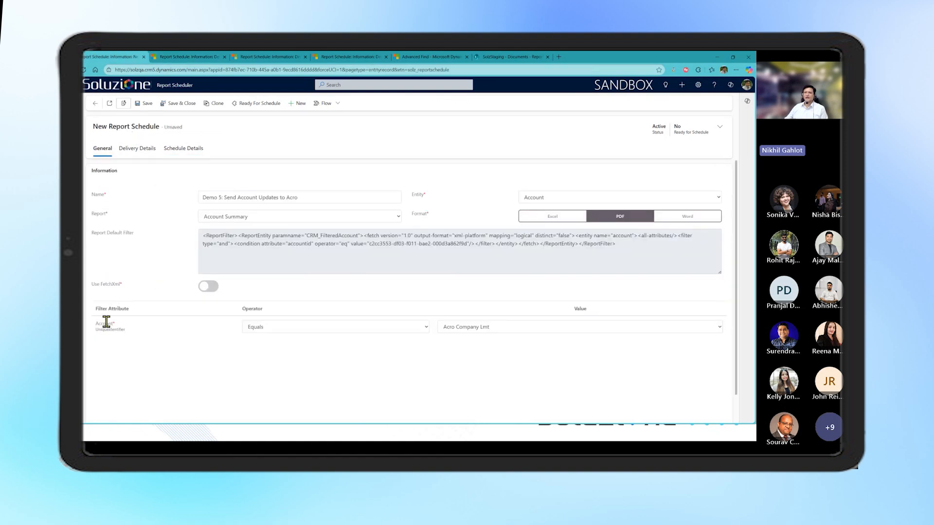
{"action": "left_click", "coordinate": [470, 327]}
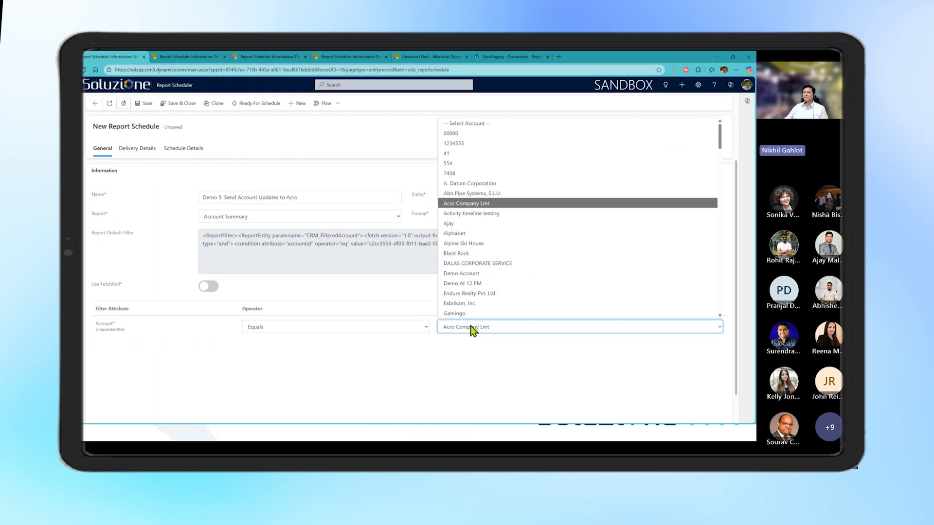
{"action": "scroll", "coordinate": [500, 278], "scroll_direction": "down", "scroll_amount": 10}
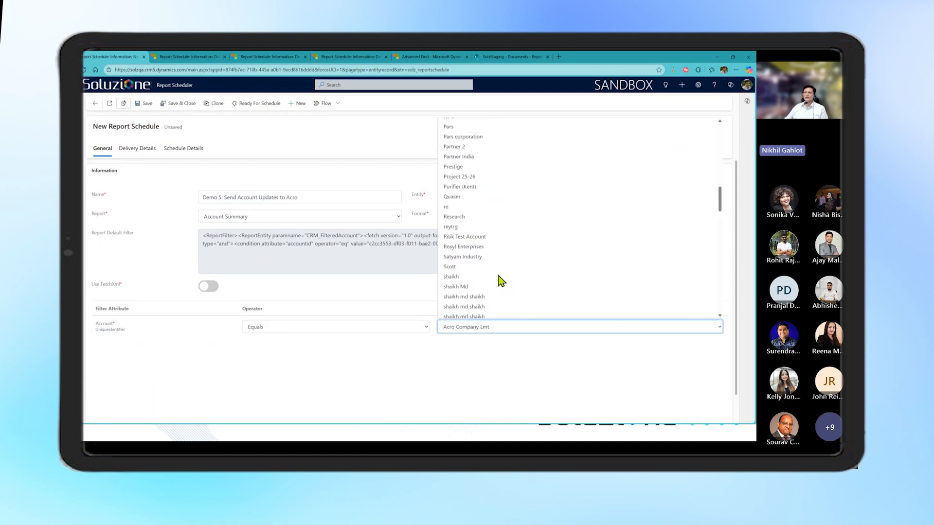
{"action": "scroll", "coordinate": [501, 281], "scroll_direction": "down", "scroll_amount": 4}
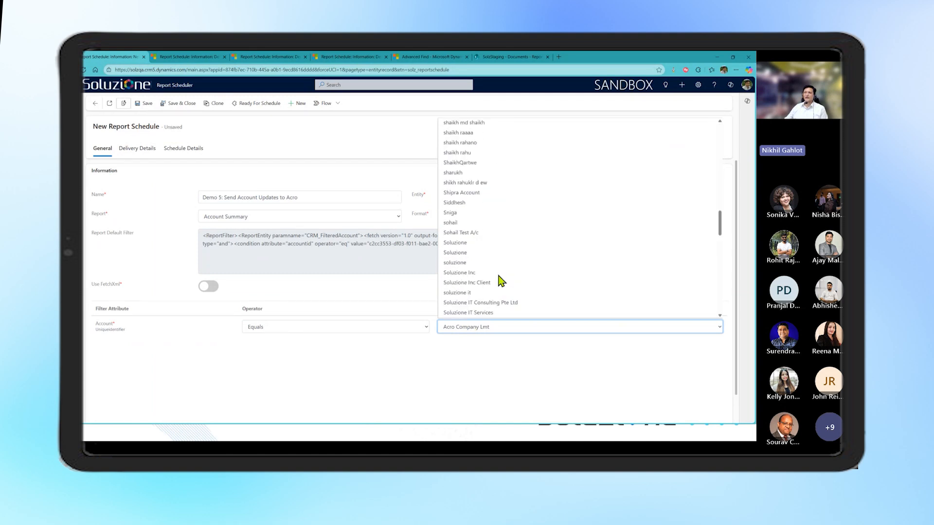
Open the Demo_01: Estimated Revenue Report schedule and examine the operators offered for its Created On filter
{"action": "left_click", "coordinate": [180, 56]}
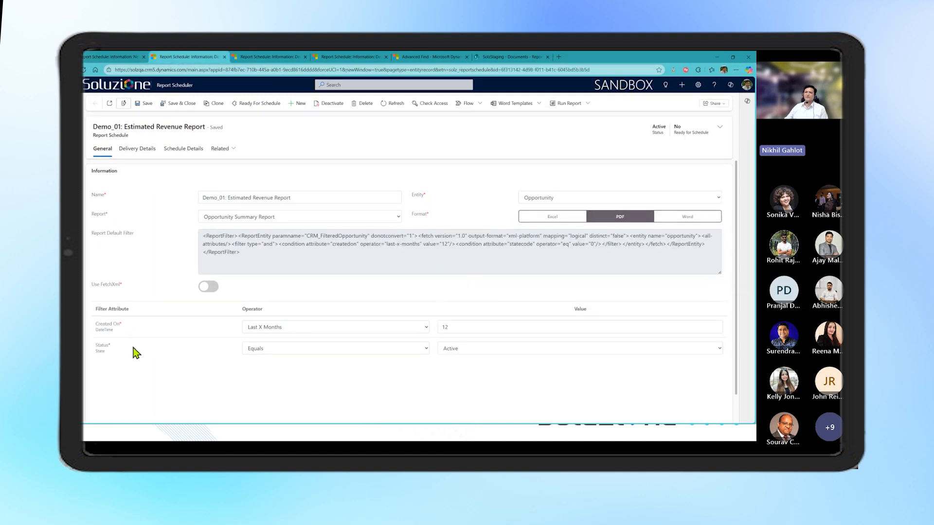
{"action": "left_click", "coordinate": [337, 332]}
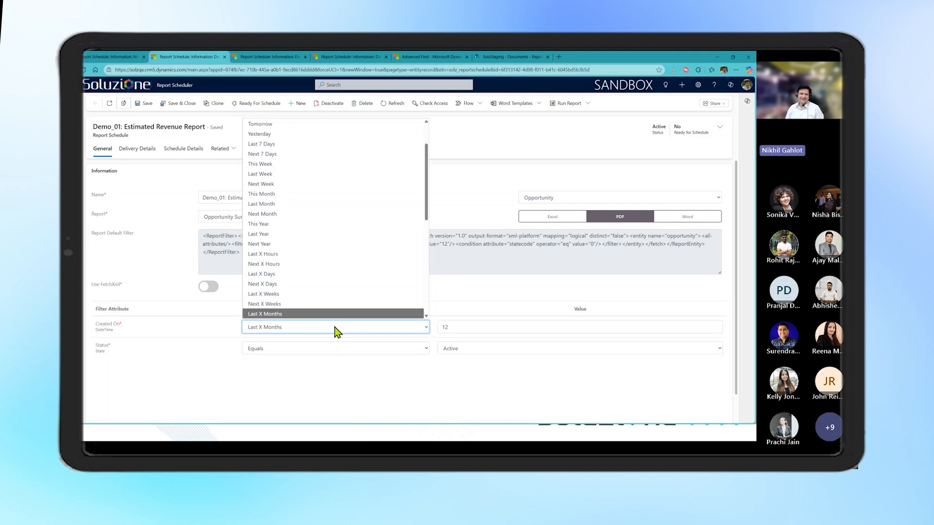
{"action": "left_click", "coordinate": [436, 393]}
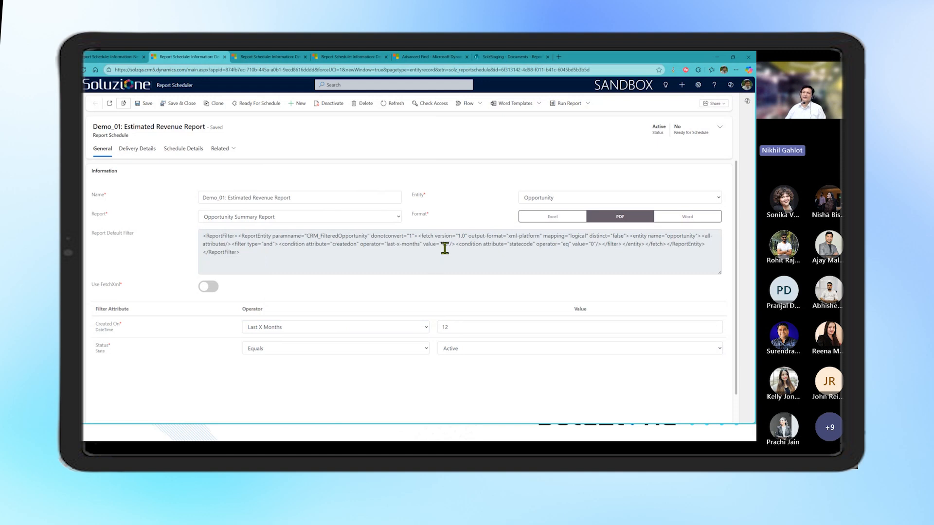
Examine the Created On condition in the Report Default Filter and the values offered for the Status filter
{"action": "left_click_drag", "start_coordinate": [360, 242], "coordinate": [447, 243]}
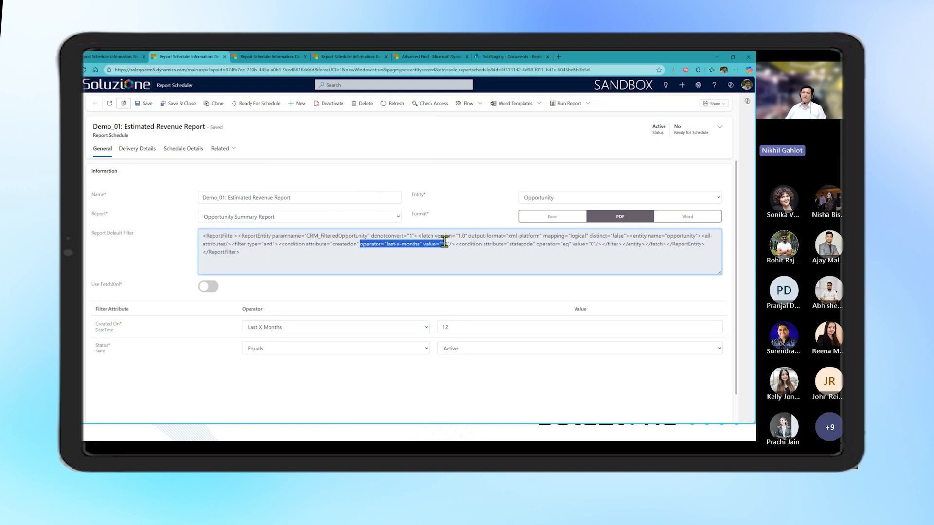
{"action": "left_click", "coordinate": [328, 375]}
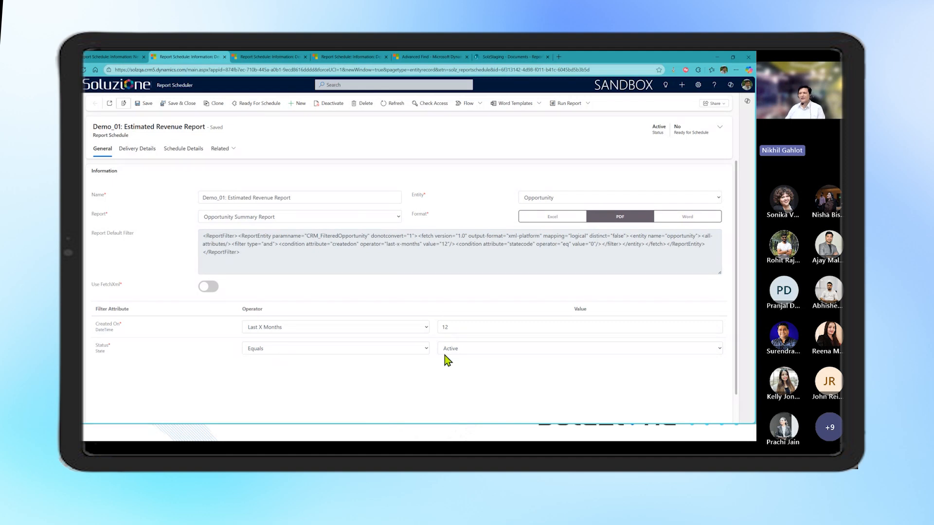
{"action": "left_click", "coordinate": [571, 354]}
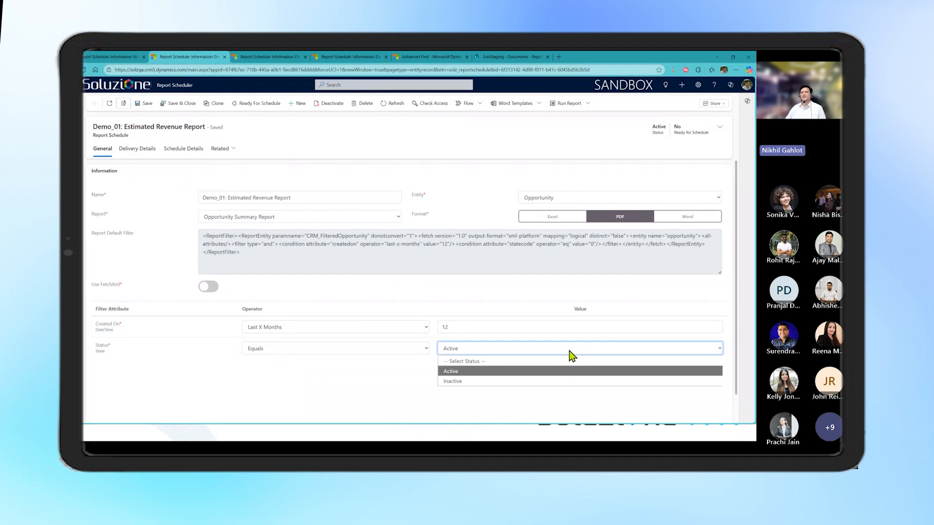
{"action": "left_click", "coordinate": [385, 375]}
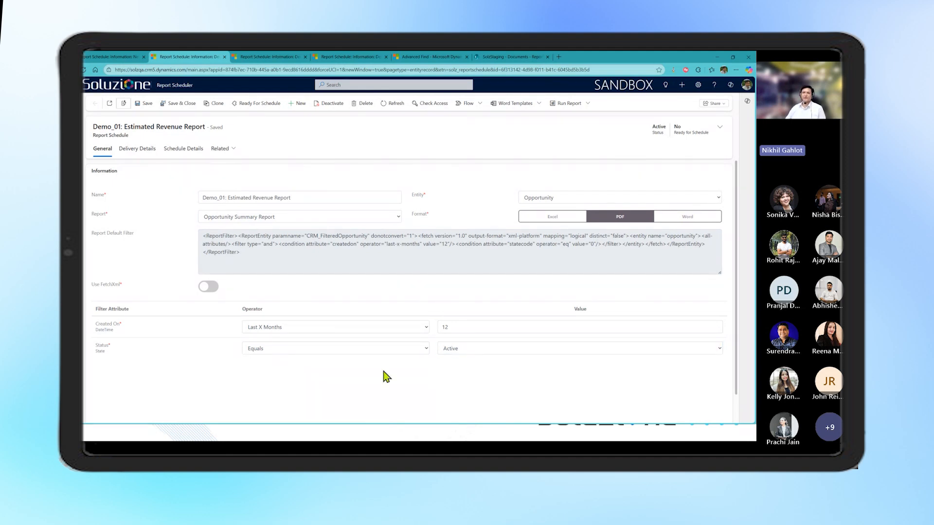
Review the Demo_01 schedule's delivery details, examining the options for adding teams and contacts as receivers and the email subject and body
{"action": "left_click", "coordinate": [148, 154]}
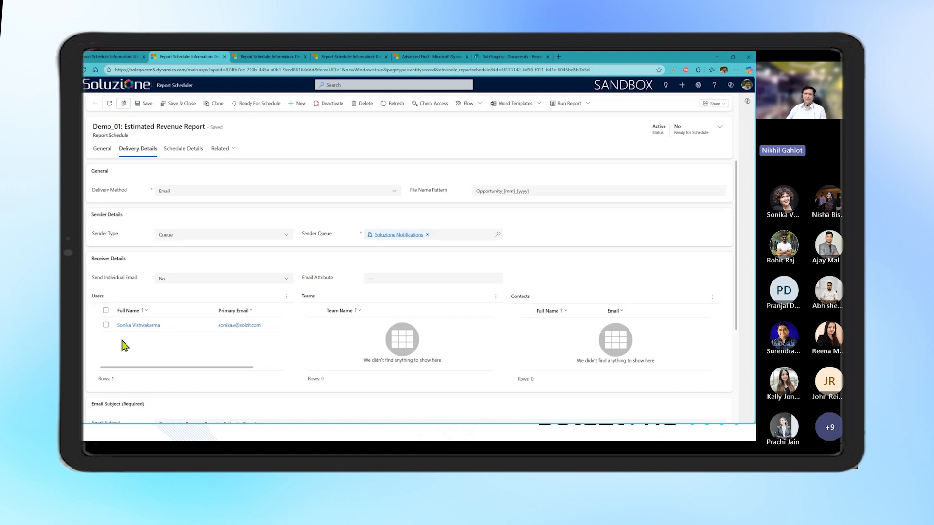
{"action": "left_click", "coordinate": [495, 296]}
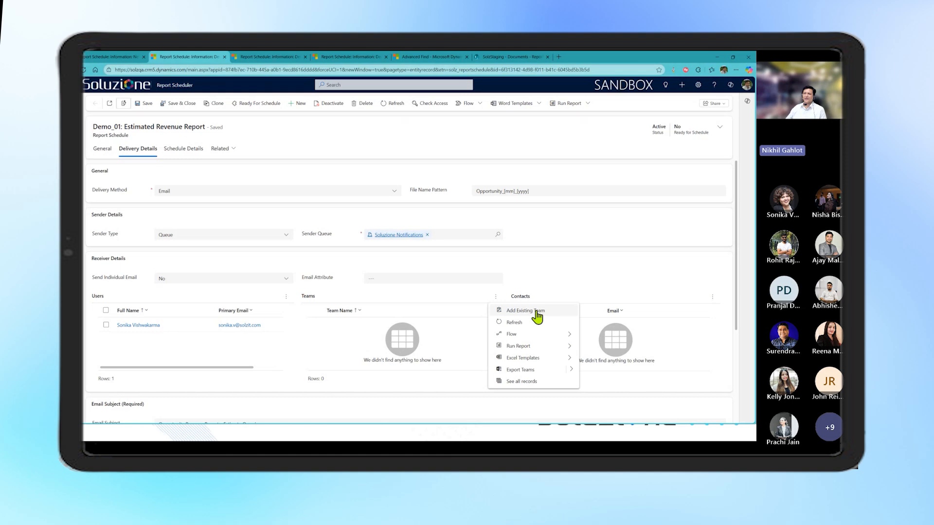
{"action": "left_click", "coordinate": [349, 337]}
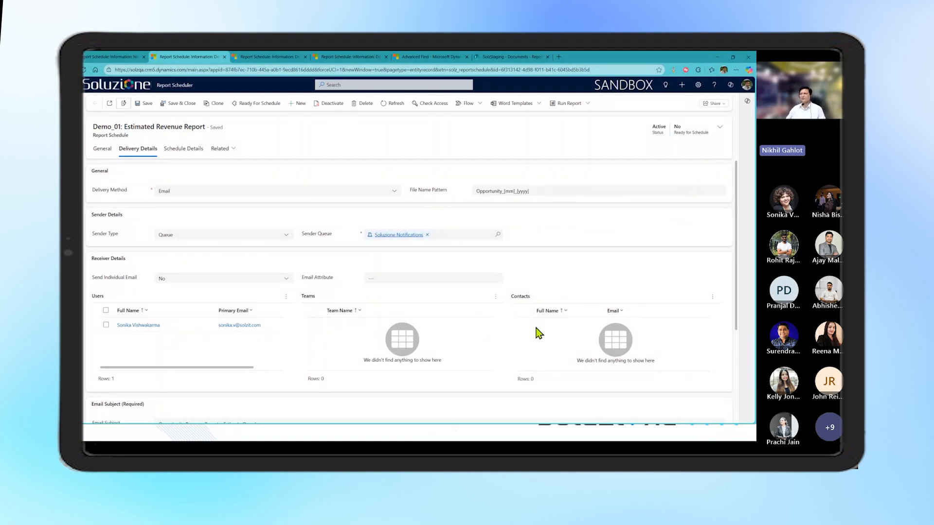
{"action": "left_click", "coordinate": [712, 298]}
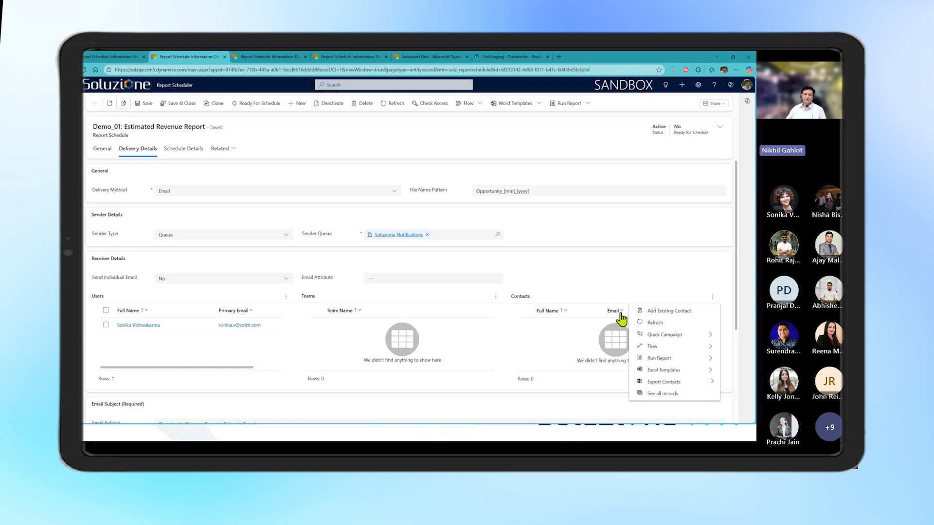
{"action": "left_click", "coordinate": [554, 352]}
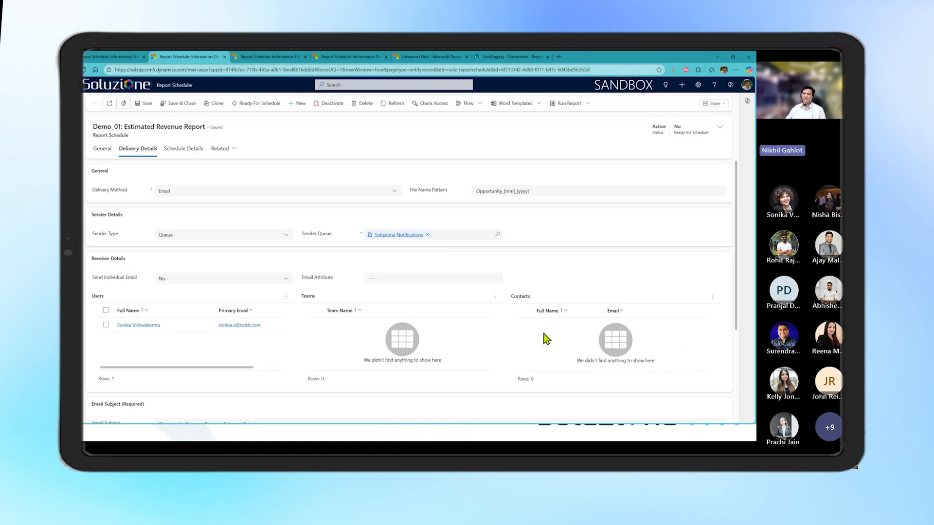
{"action": "scroll", "coordinate": [428, 334], "scroll_direction": "down", "scroll_amount": 3}
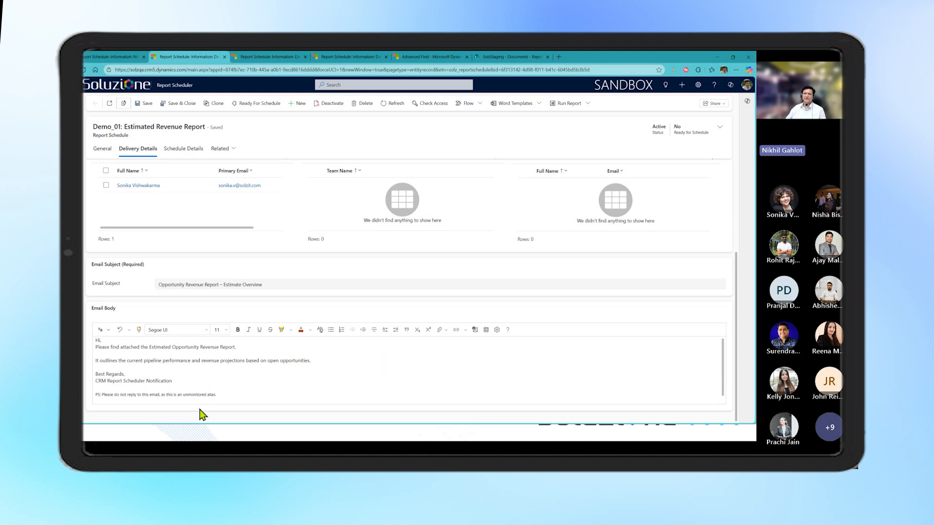
{"action": "scroll", "coordinate": [269, 387], "scroll_direction": "up", "scroll_amount": 3}
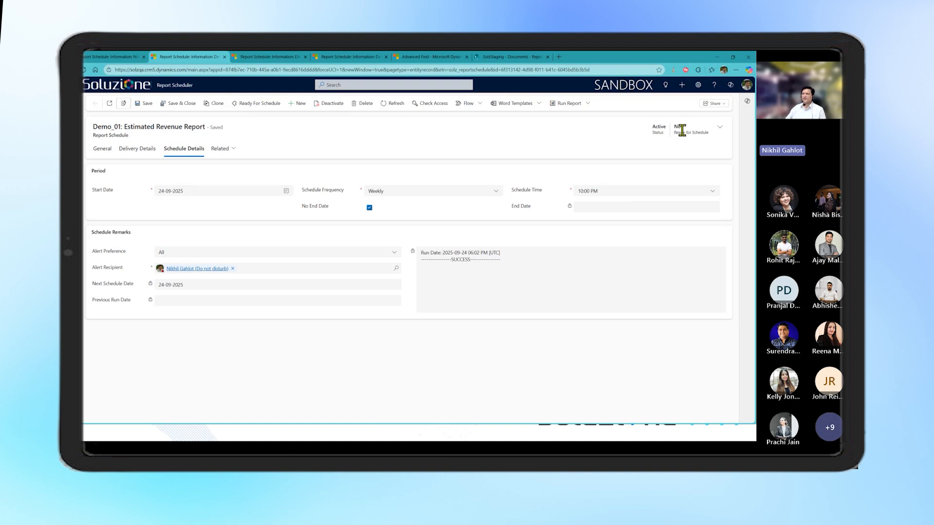
Mark the Demo_01: Estimated Revenue Report schedule as ready for schedule and run the Report Scheduler send workflow on it
{"action": "left_click", "coordinate": [267, 104]}
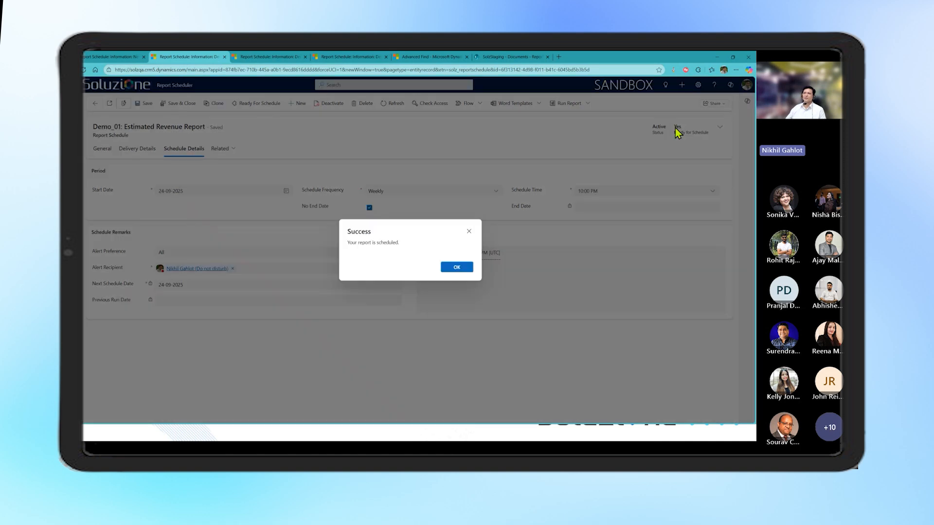
{"action": "left_click", "coordinate": [459, 268]}
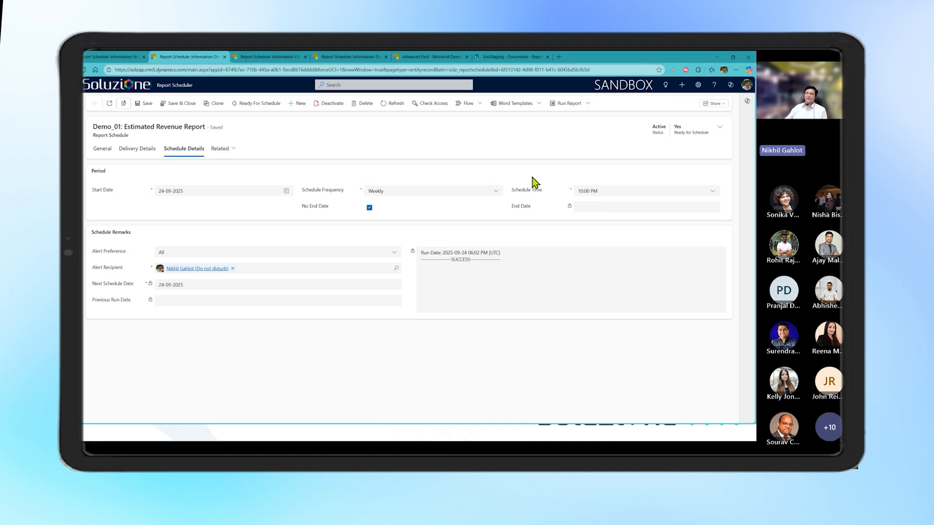
{"action": "left_click", "coordinate": [479, 107]}
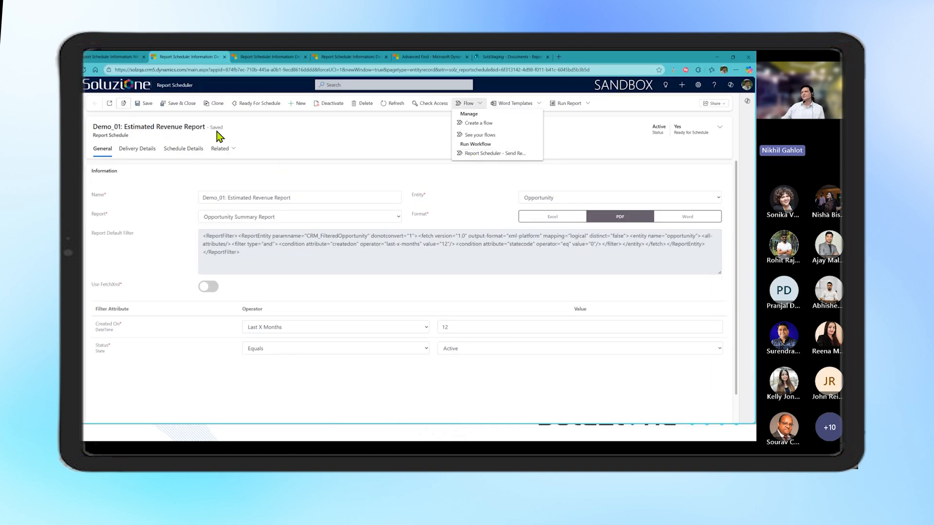
{"action": "left_click", "coordinate": [479, 155]}
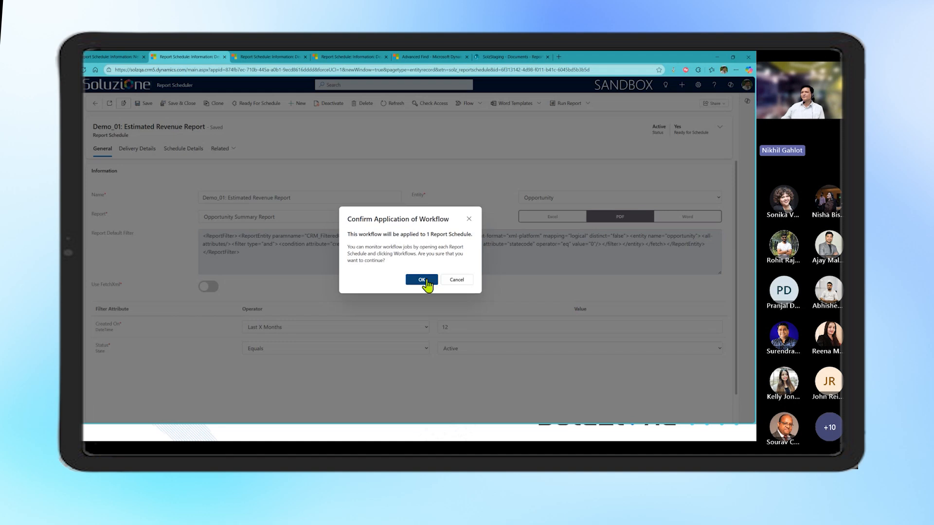
{"action": "left_click", "coordinate": [421, 281]}
Refresh the Demo_01 record and check its schedule remarks and run dates in the schedule details
{"action": "left_click", "coordinate": [183, 148]}
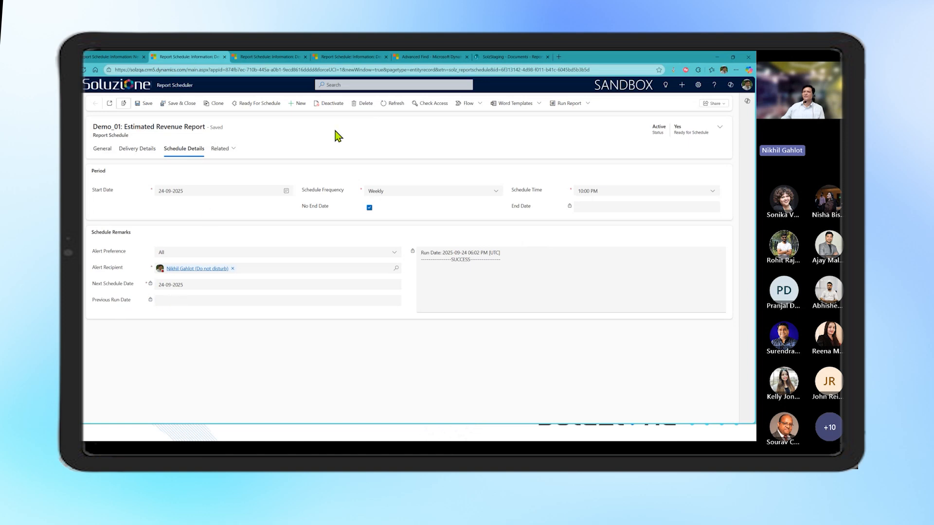
{"action": "left_click", "coordinate": [392, 104]}
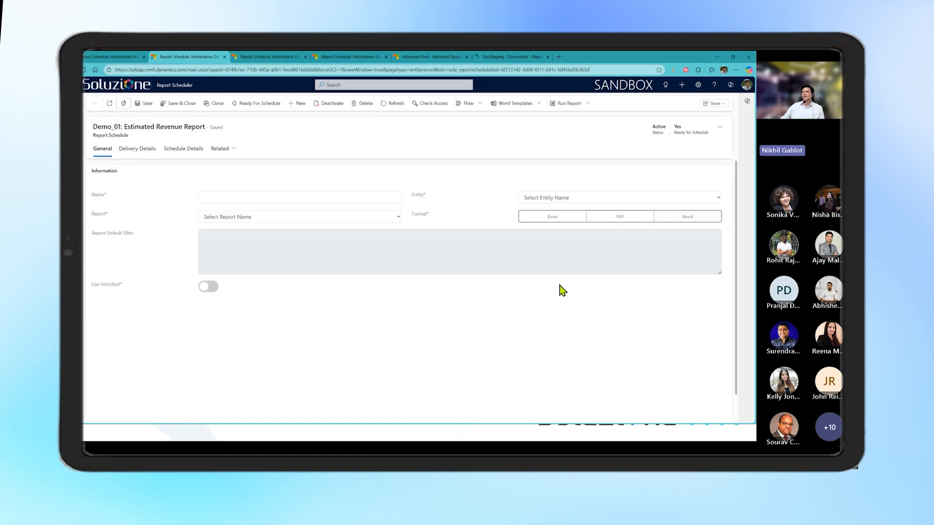
{"action": "left_click", "coordinate": [183, 149]}
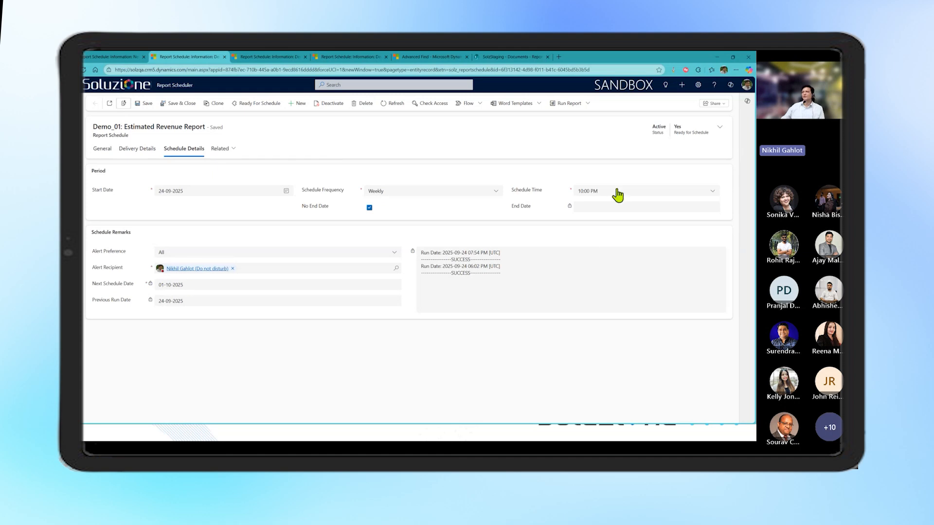
Switch to the Demo_02 : Employee Salary Slip schedule and run the Report Scheduler send workflow on it
{"action": "key", "text": "ctrl+Tab"}
{"action": "left_click", "coordinate": [471, 104]}
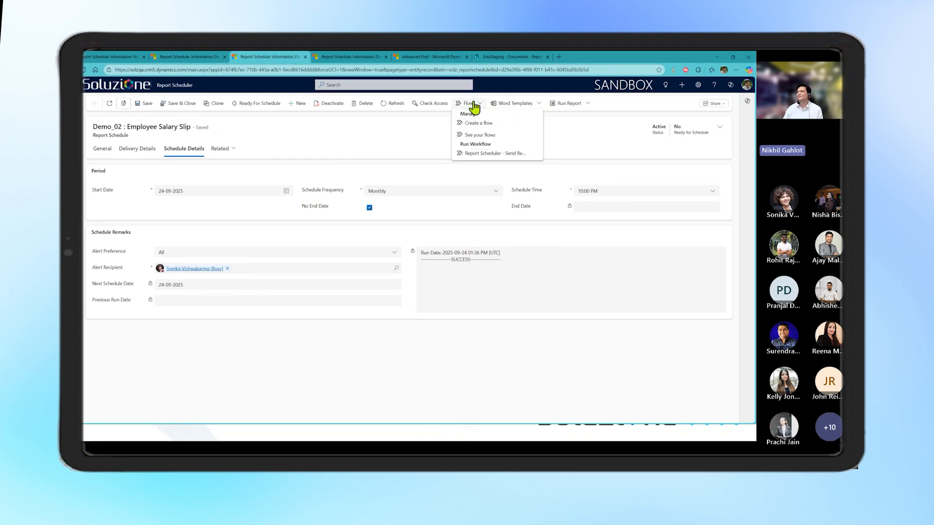
{"action": "left_click", "coordinate": [486, 155]}
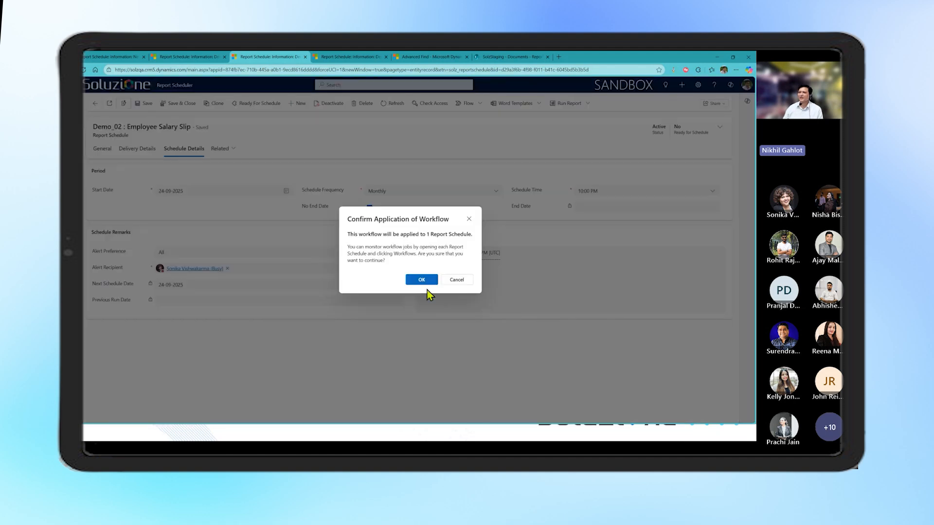
{"action": "left_click", "coordinate": [416, 280]}
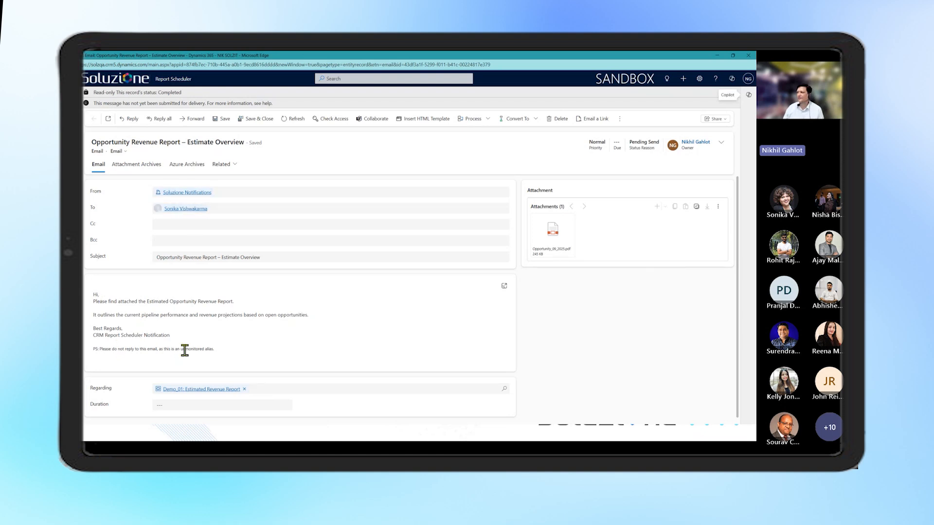
Preview the PDF attached to the Opportunity Revenue Report email, close the email, and compare it with the Demo_01 schedule's delivery details
{"action": "mouse_move", "coordinate": [557, 250]}
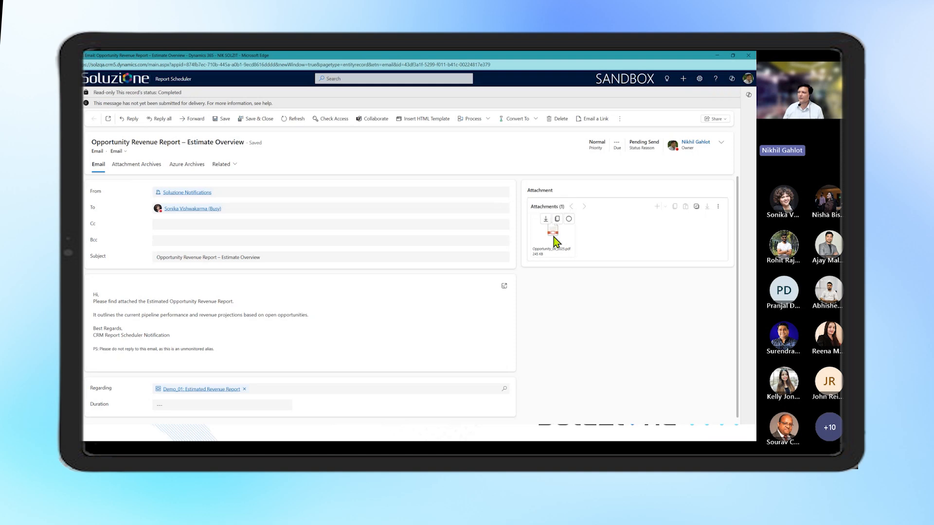
{"action": "left_click", "coordinate": [554, 241]}
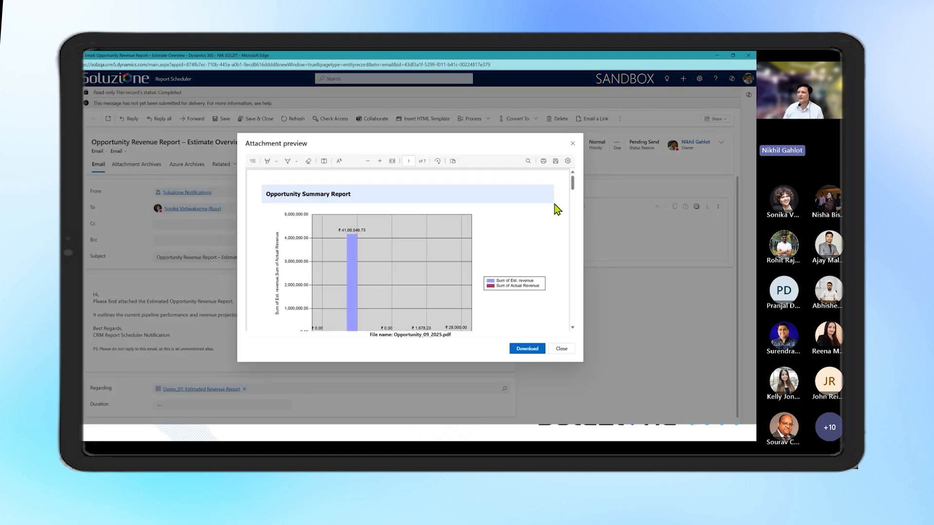
{"action": "left_click_drag", "start_coordinate": [573, 187], "coordinate": [577, 167]}
{"action": "left_click", "coordinate": [572, 145]}
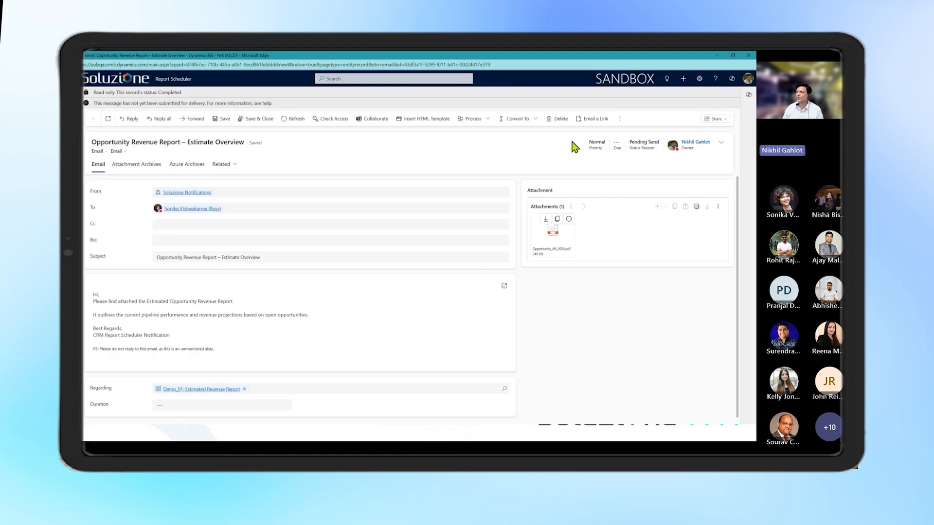
{"action": "left_click", "coordinate": [748, 56]}
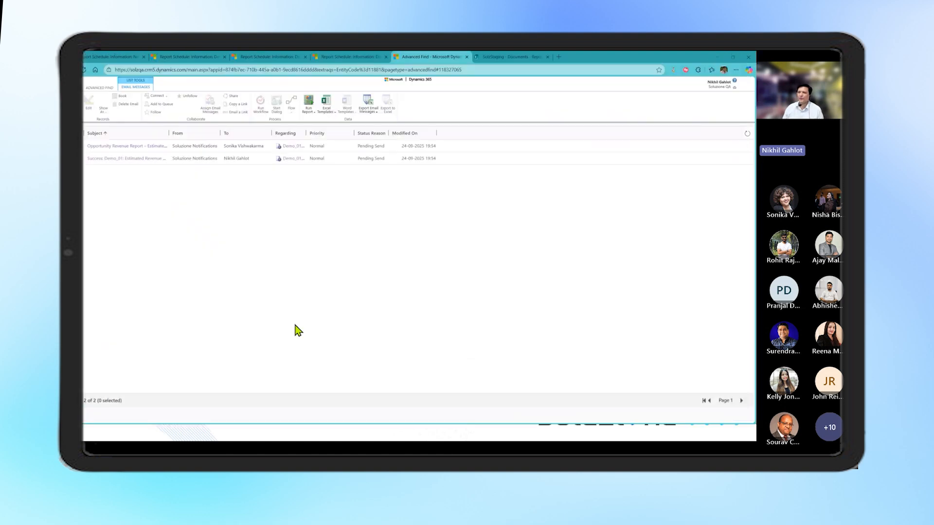
{"action": "left_click", "coordinate": [161, 57]}
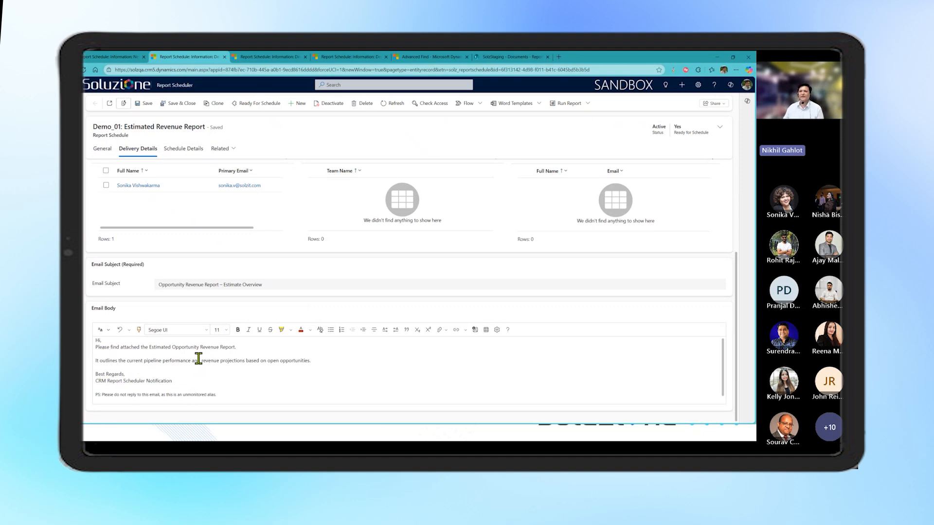
{"action": "scroll", "coordinate": [270, 354], "scroll_direction": "up", "scroll_amount": 3}
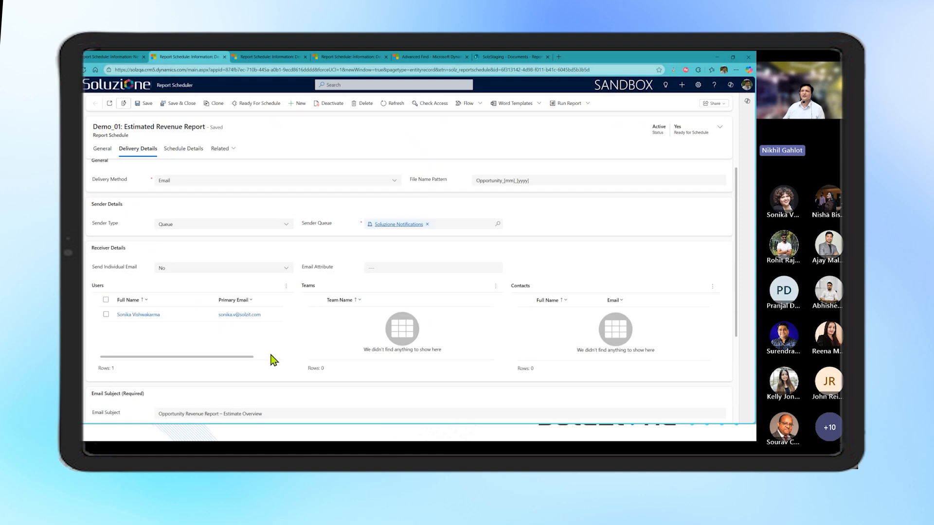
Open the Demo_02 : Employee Salary Slip schedule and examine the entity, attributes and conditions of its Filter FetchXml query
{"action": "left_click", "coordinate": [251, 57]}
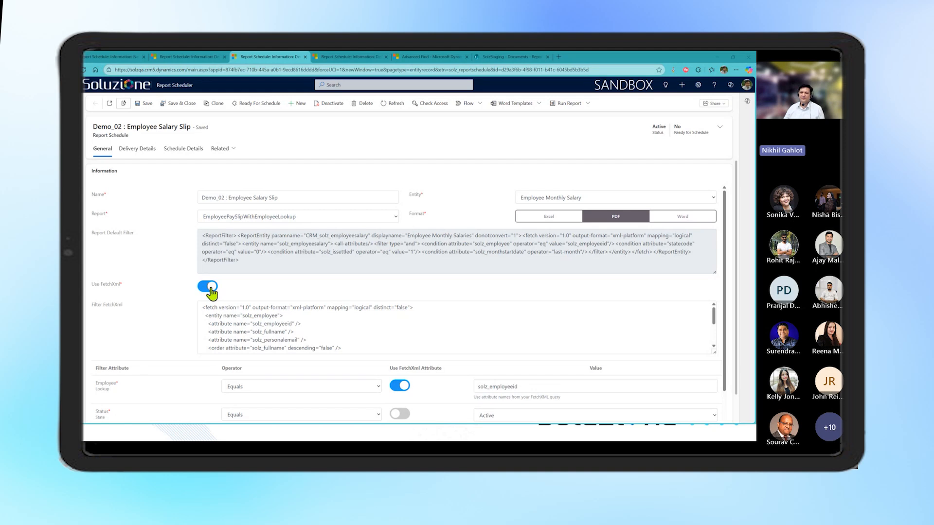
{"action": "left_click", "coordinate": [373, 316]}
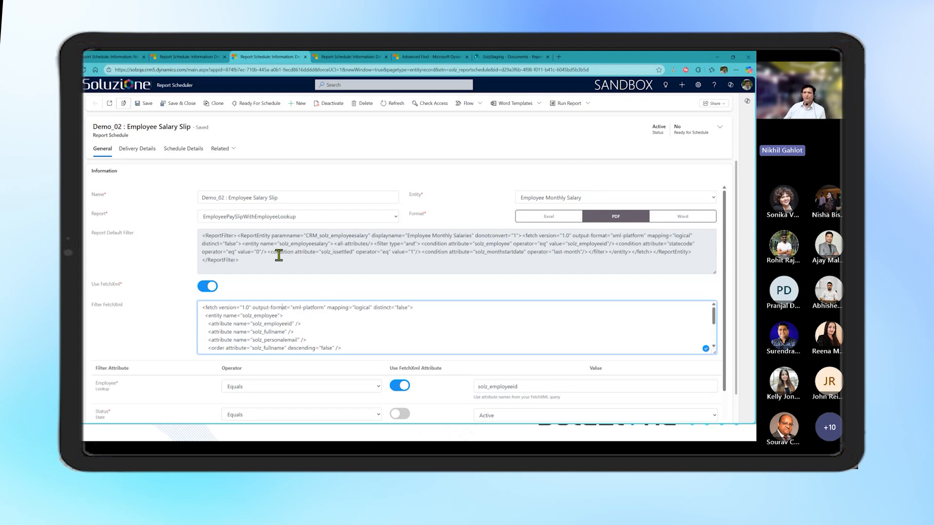
{"action": "double_click", "coordinate": [267, 316]}
{"action": "scroll", "coordinate": [323, 328], "scroll_direction": "down", "scroll_amount": 5}
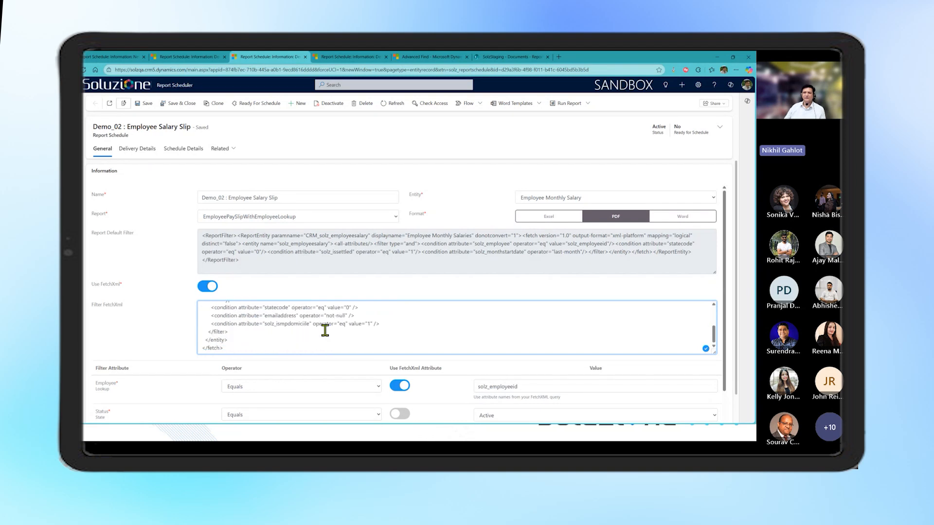
{"action": "scroll", "coordinate": [323, 330], "scroll_direction": "up", "scroll_amount": 2}
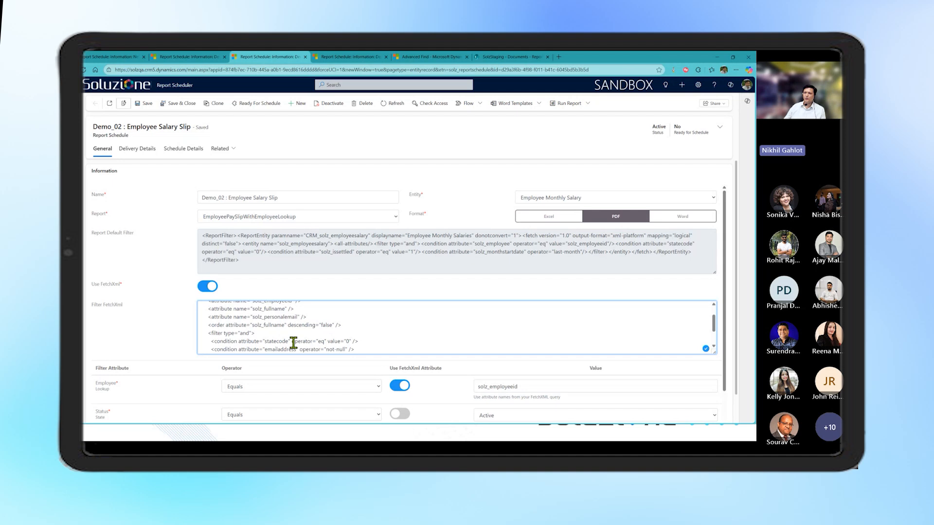
{"action": "scroll", "coordinate": [302, 318], "scroll_direction": "up", "scroll_amount": 3}
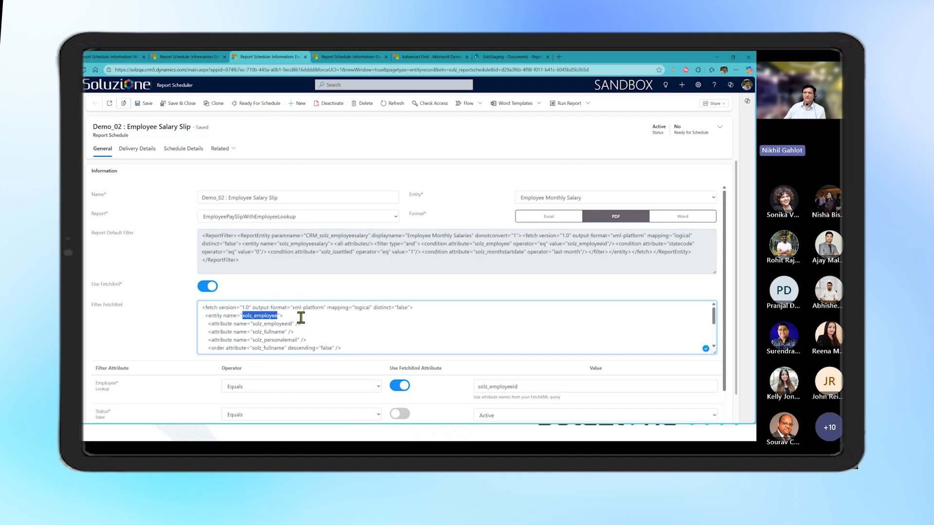
{"action": "left_click", "coordinate": [313, 325]}
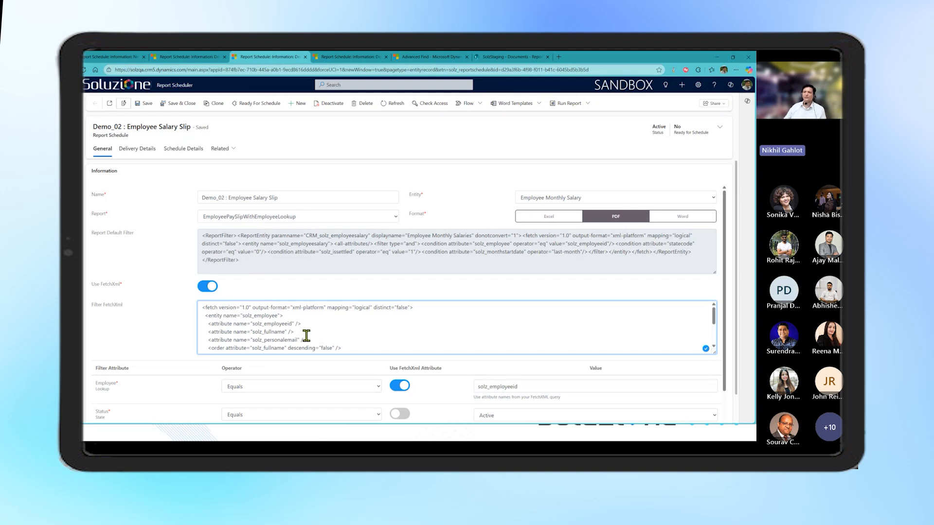
{"action": "scroll", "coordinate": [306, 336], "scroll_direction": "down", "scroll_amount": 3}
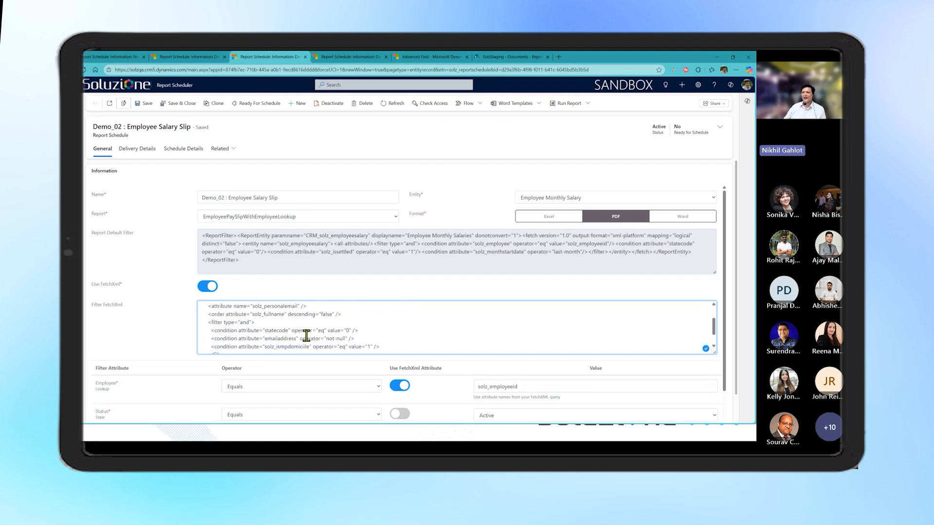
{"action": "scroll", "coordinate": [306, 335], "scroll_direction": "up", "scroll_amount": 3}
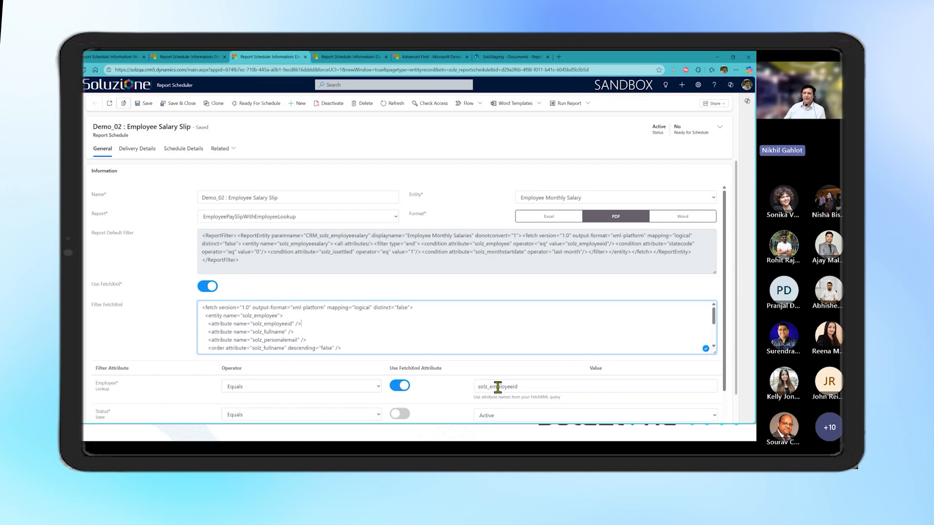
Compare the FetchXml query's solz_employeeid attribute with the Employee filter, and review the Status, Is Settled and Month Start Date filters
{"action": "double_click", "coordinate": [271, 325]}
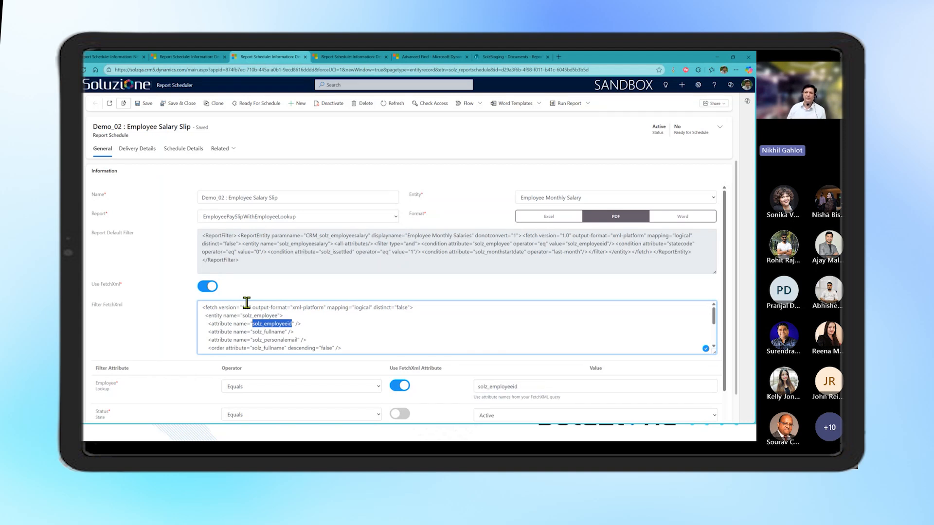
{"action": "scroll", "coordinate": [367, 380], "scroll_direction": "down", "scroll_amount": 1}
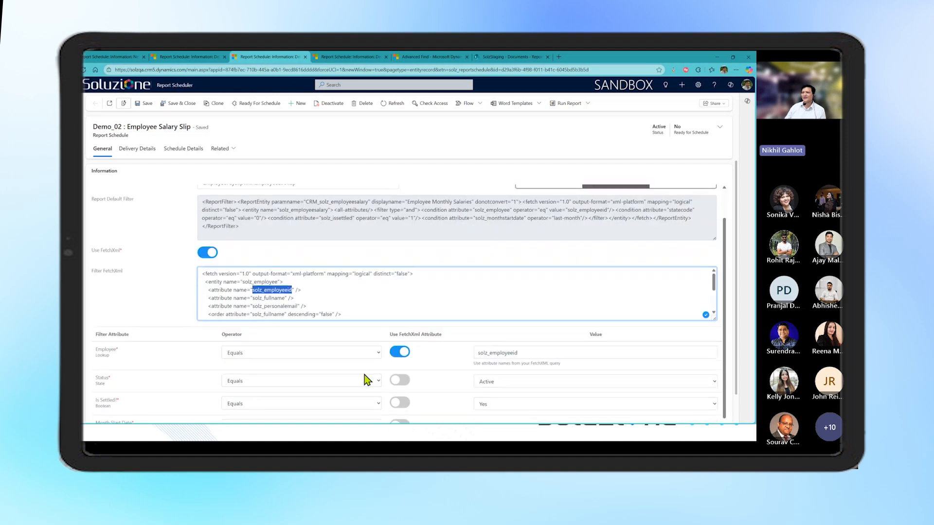
{"action": "scroll", "coordinate": [444, 380], "scroll_direction": "down", "scroll_amount": 1}
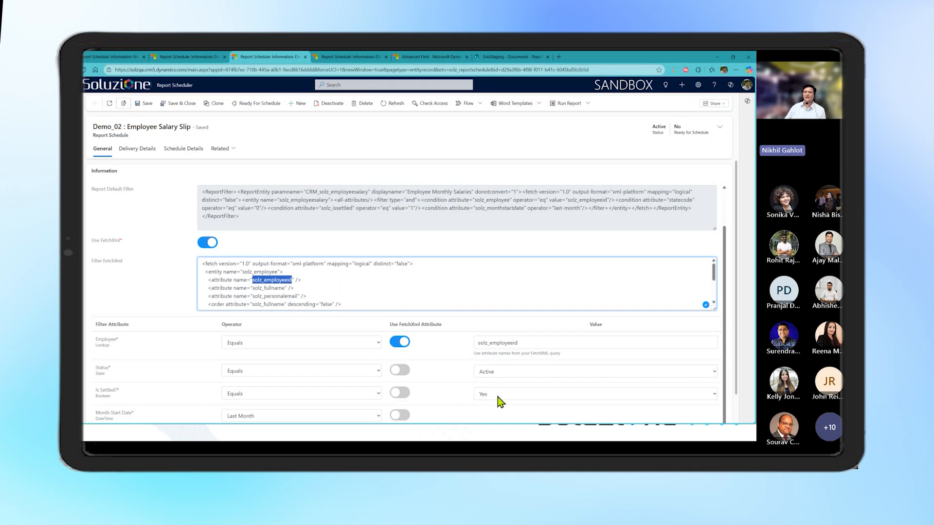
{"action": "scroll", "coordinate": [501, 402], "scroll_direction": "down", "scroll_amount": 1}
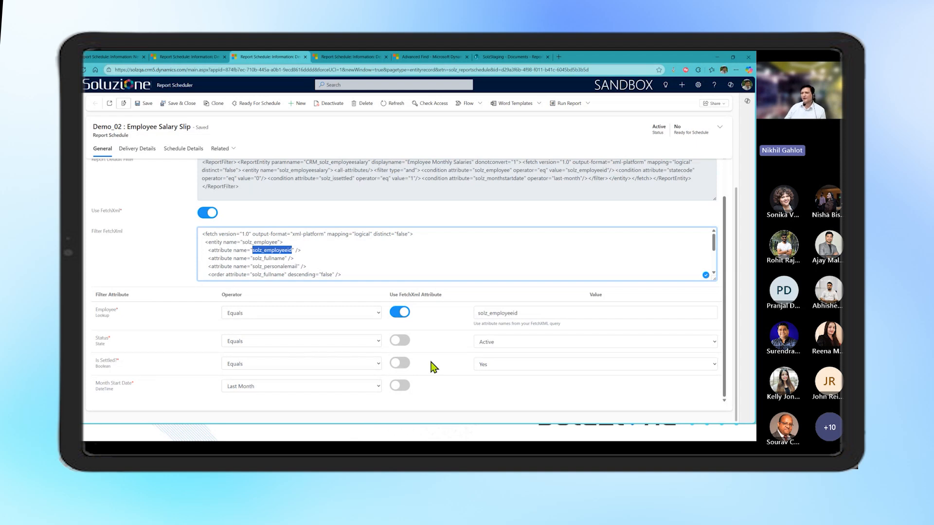
{"action": "scroll", "coordinate": [432, 367], "scroll_direction": "up", "scroll_amount": 1}
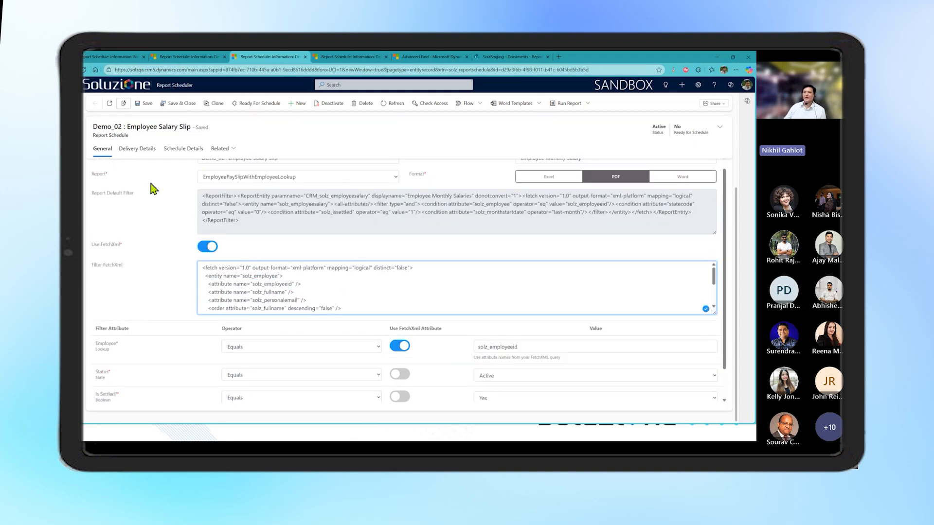
Review the Demo_02 schedule's delivery details, including its Email Attribute, subject and body, and open its schedule details
{"action": "left_click", "coordinate": [138, 149]}
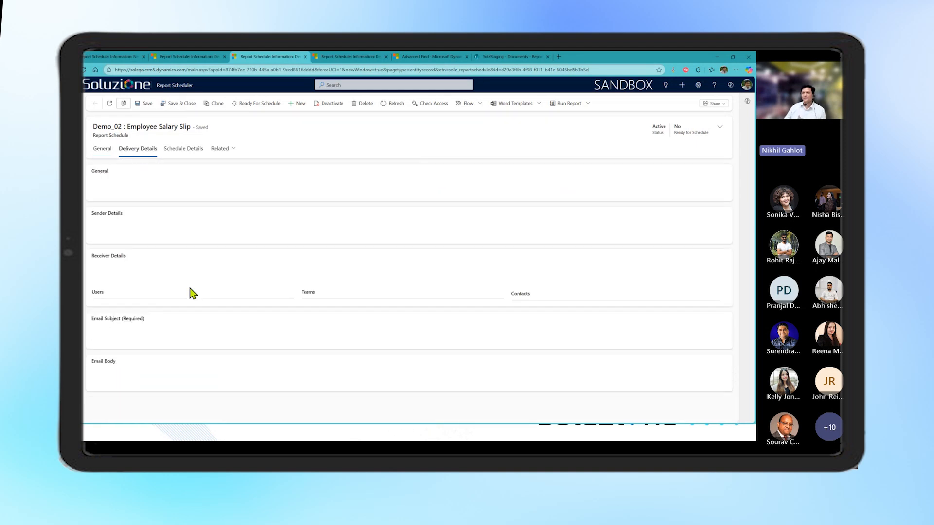
{"action": "left_click", "coordinate": [103, 150]}
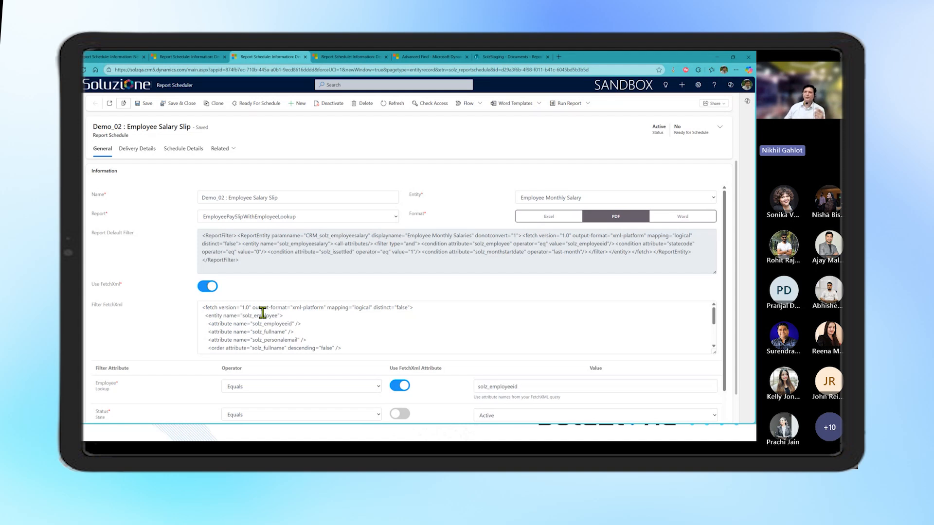
{"action": "left_click", "coordinate": [128, 149]}
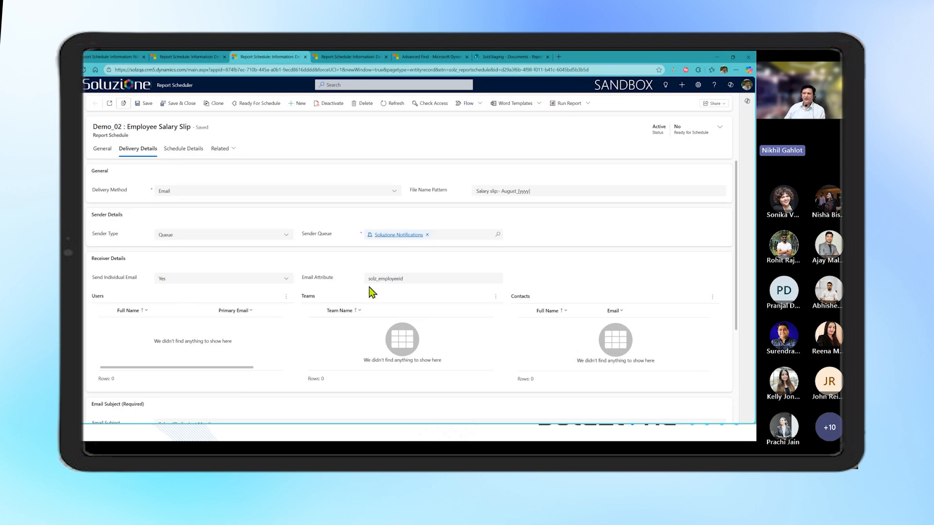
{"action": "left_click_drag", "start_coordinate": [369, 279], "coordinate": [411, 276]}
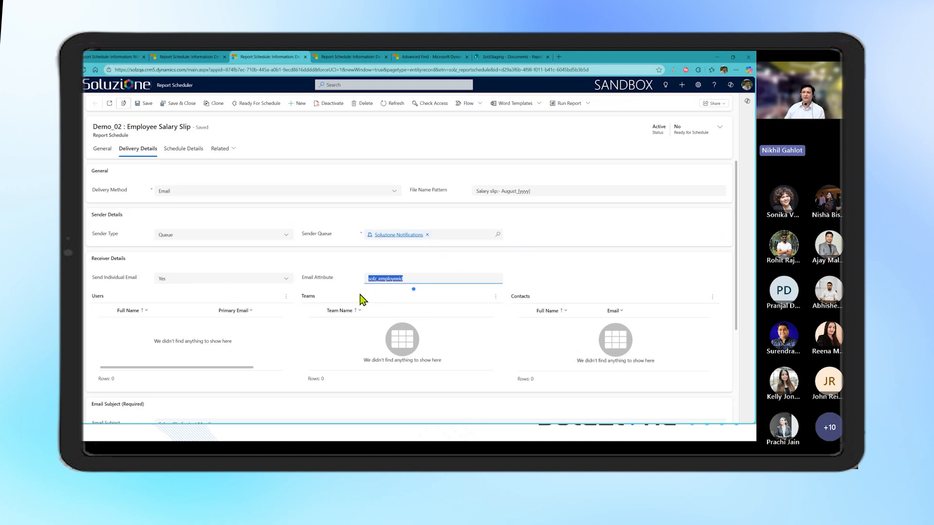
{"action": "scroll", "coordinate": [362, 300], "scroll_direction": "down", "scroll_amount": 5}
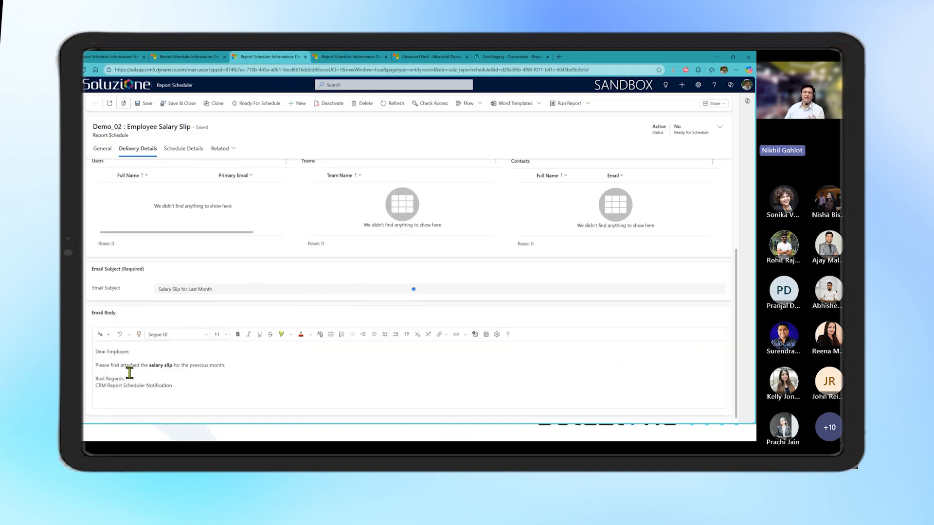
{"action": "scroll", "coordinate": [250, 379], "scroll_direction": "up", "scroll_amount": 5}
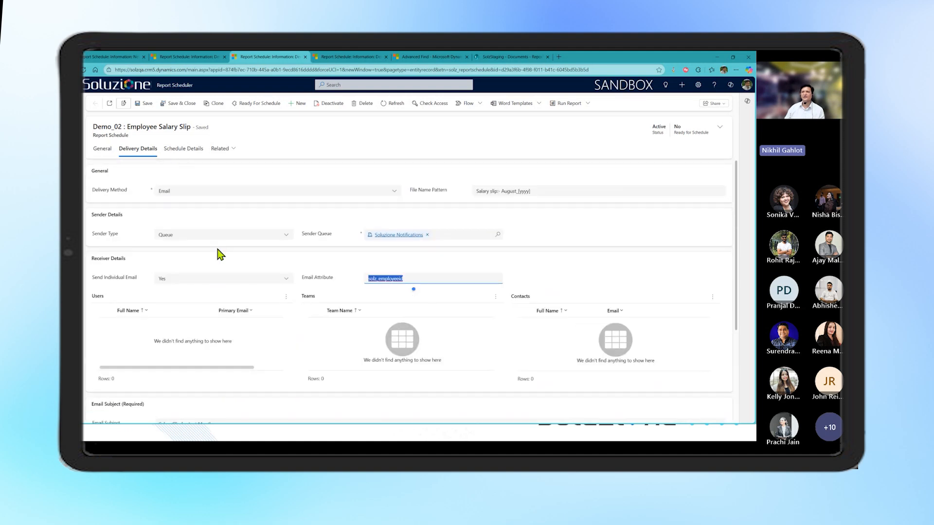
{"action": "left_click", "coordinate": [184, 148]}
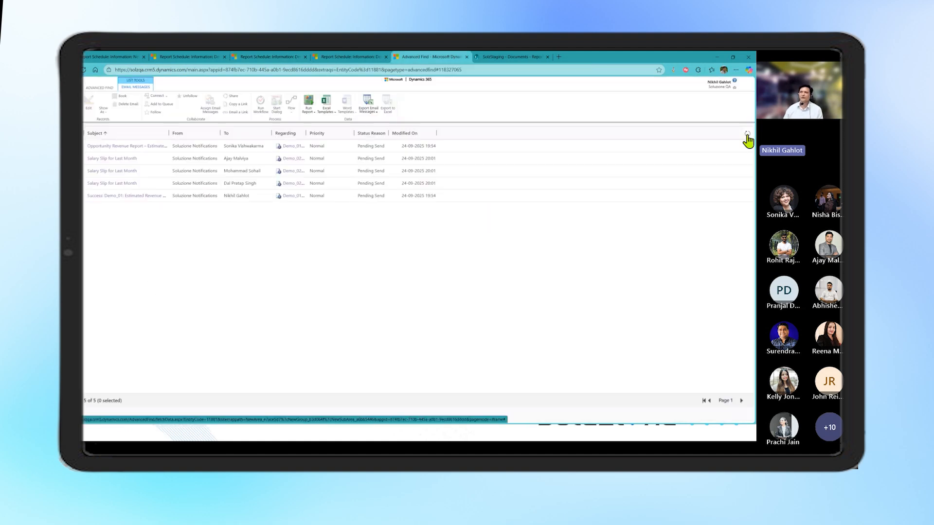
Switch to the Advanced Find email results, refresh them, and sort the messages by Modified On with the newest first
{"action": "left_click", "coordinate": [748, 134]}
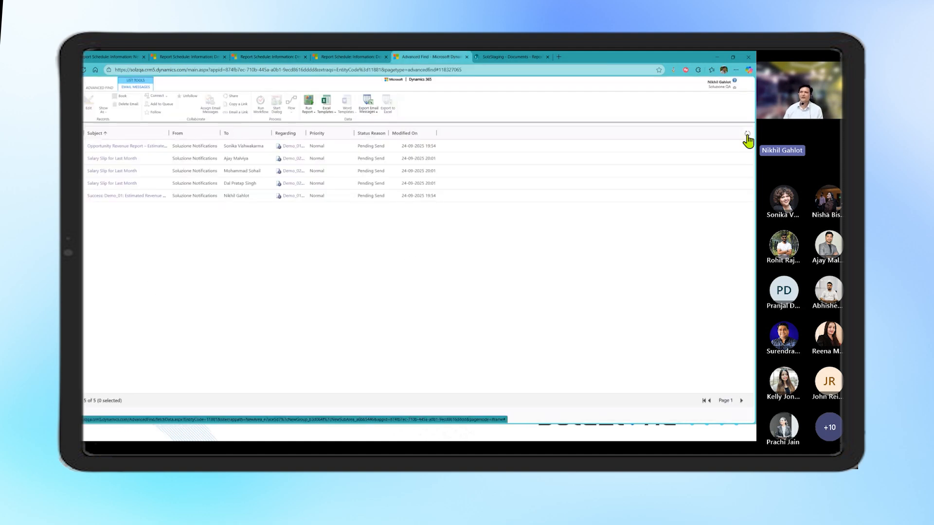
{"action": "left_click", "coordinate": [413, 133]}
{"action": "left_click", "coordinate": [417, 133]}
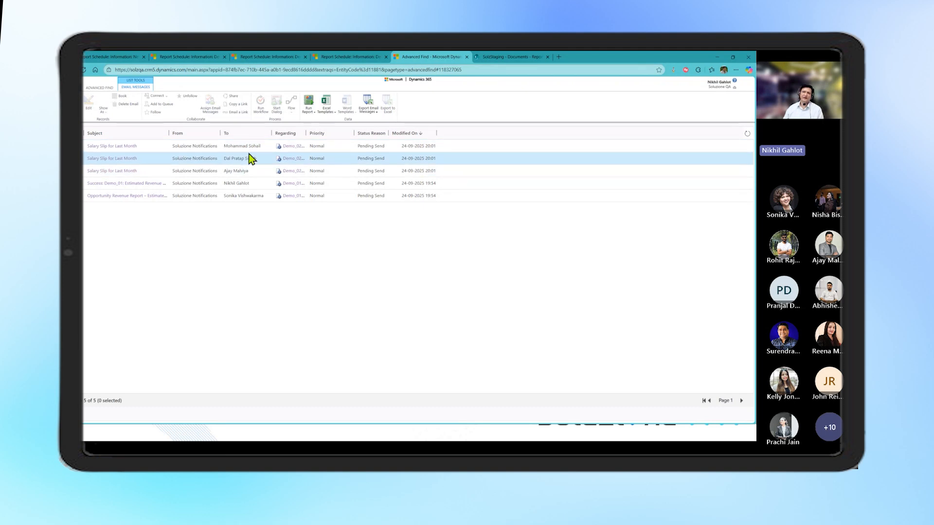
Open the third listed Salary Slip for Last Month email, preview its attached payslip PDF enlarged, and close the email
{"action": "left_click", "coordinate": [121, 172]}
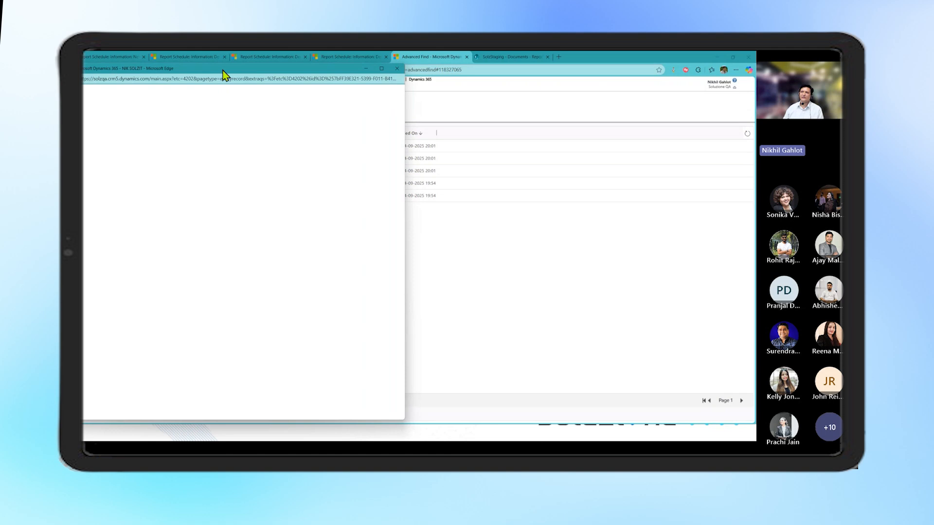
{"action": "left_click_drag", "start_coordinate": [270, 82], "coordinate": [484, 94]}
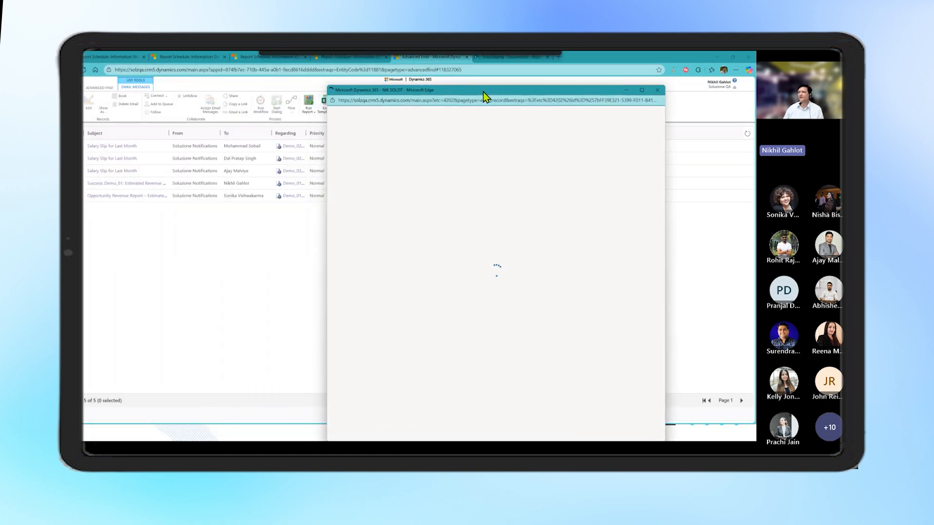
{"action": "left_click_drag", "start_coordinate": [666, 251], "coordinate": [718, 251]}
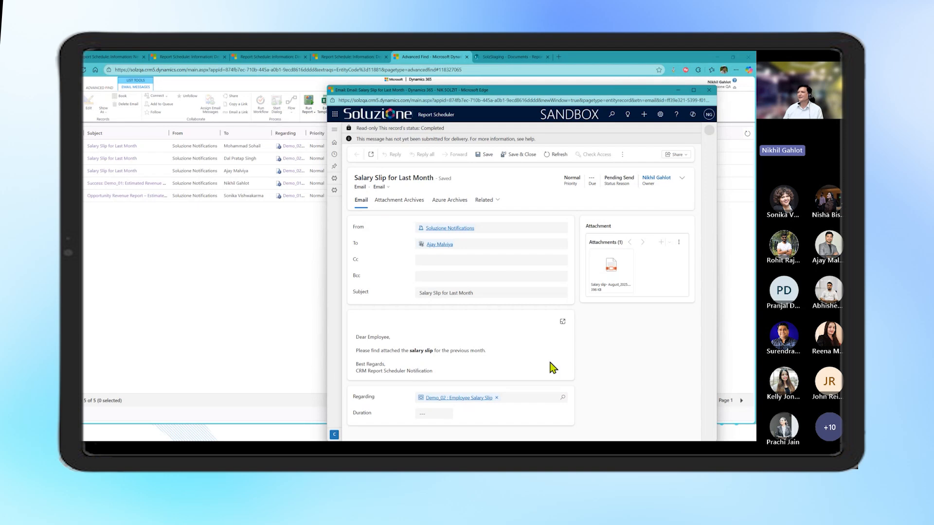
{"action": "mouse_move", "coordinate": [614, 275]}
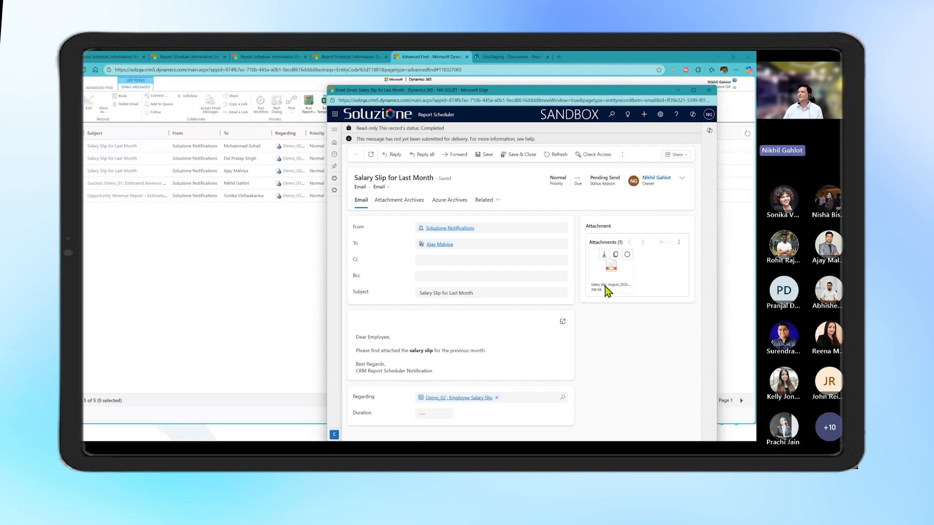
{"action": "left_click", "coordinate": [608, 290]}
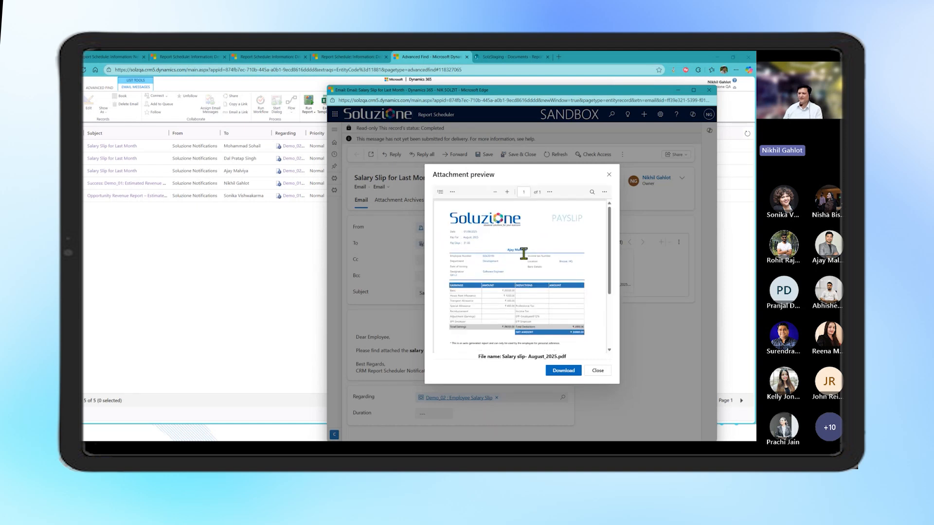
{"action": "scroll", "coordinate": [524, 253], "scroll_direction": "up", "scroll_amount": 2}
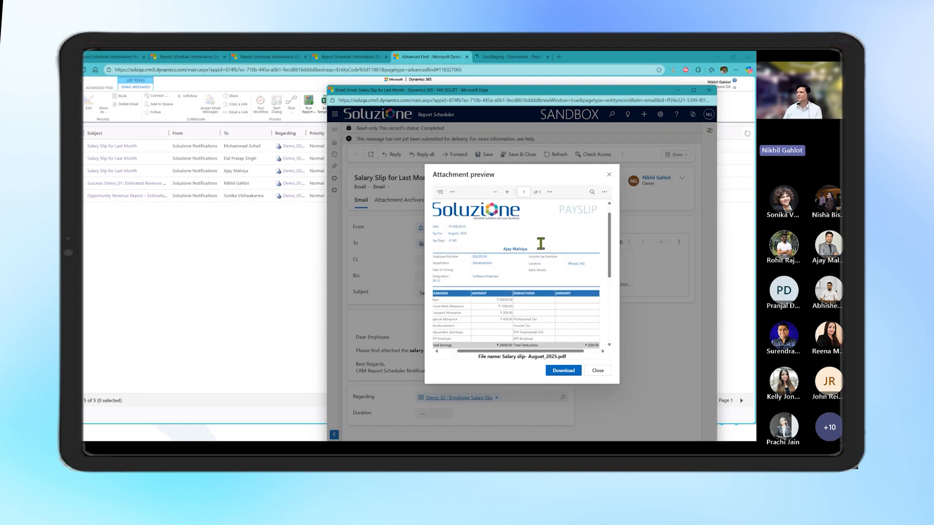
{"action": "left_click", "coordinate": [592, 192]}
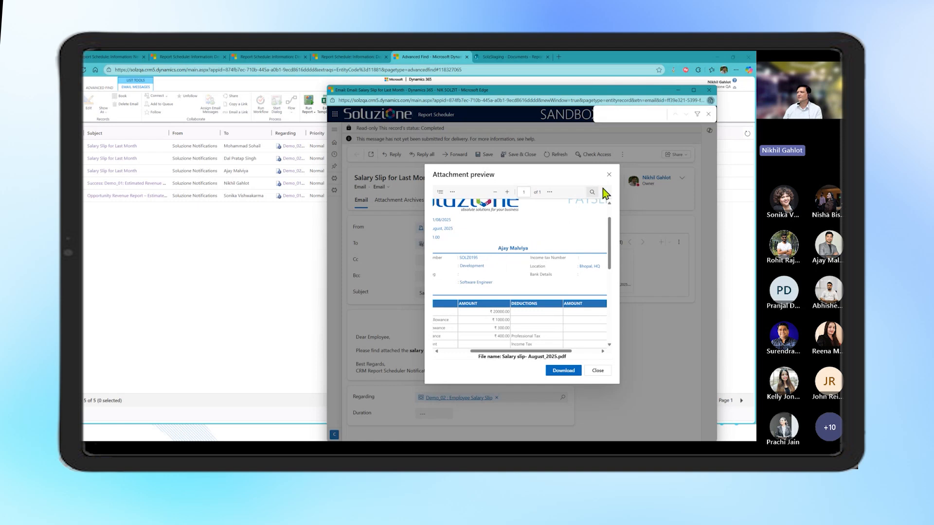
{"action": "left_click", "coordinate": [706, 115]}
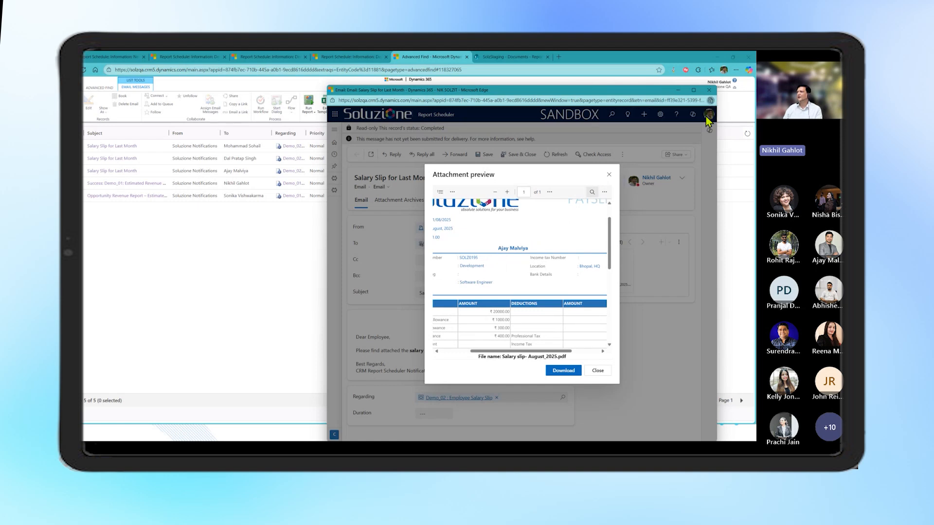
{"action": "left_click", "coordinate": [608, 174]}
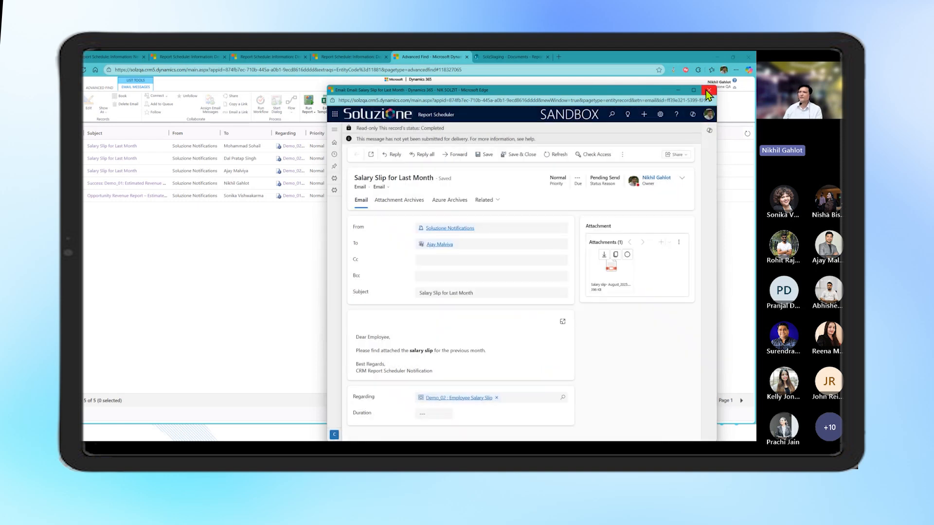
{"action": "left_click", "coordinate": [708, 91]}
Open the second listed Salary Slip for Last Month email, preview its attached payslip, and close the email
{"action": "left_click", "coordinate": [263, 158]}
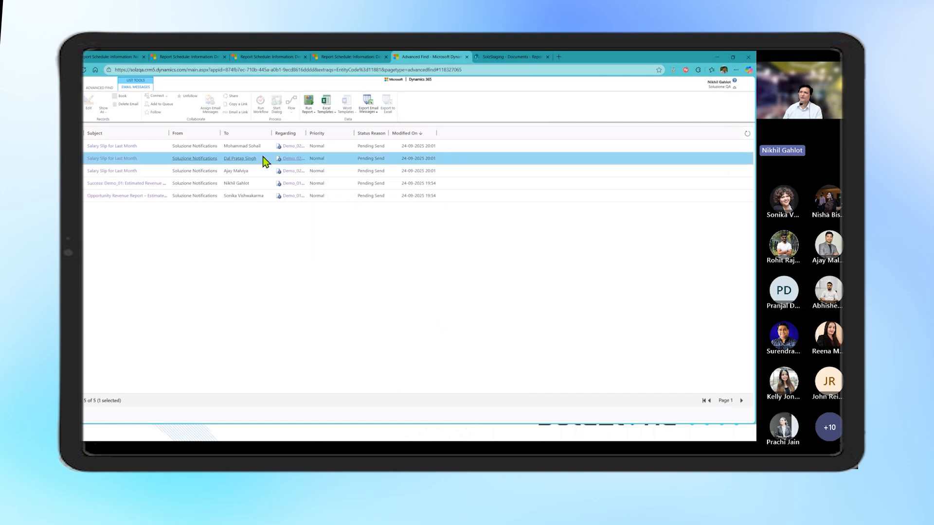
{"action": "left_click", "coordinate": [115, 160]}
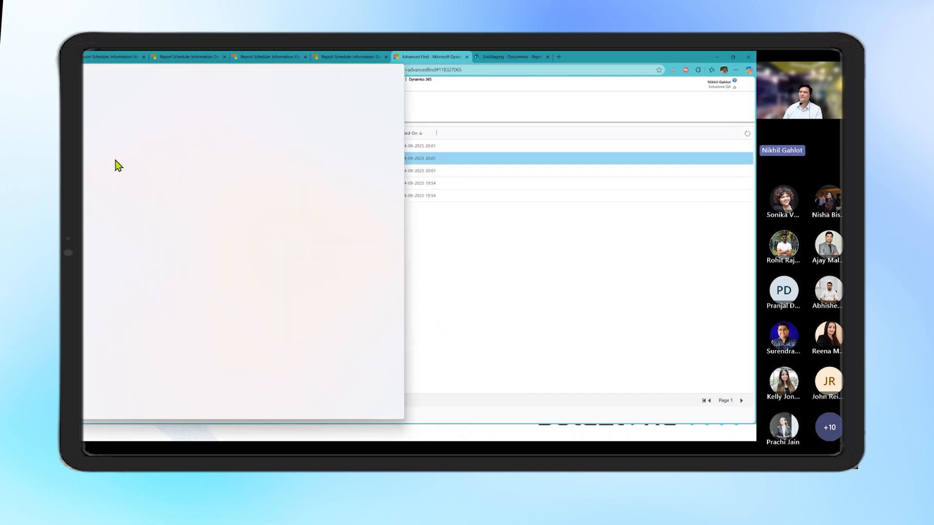
{"action": "left_click", "coordinate": [515, 258]}
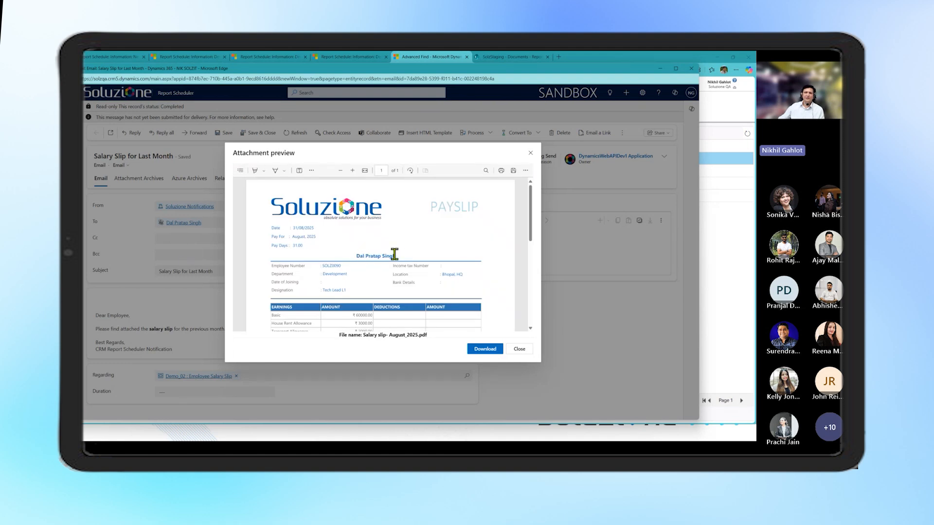
{"action": "left_click", "coordinate": [531, 154]}
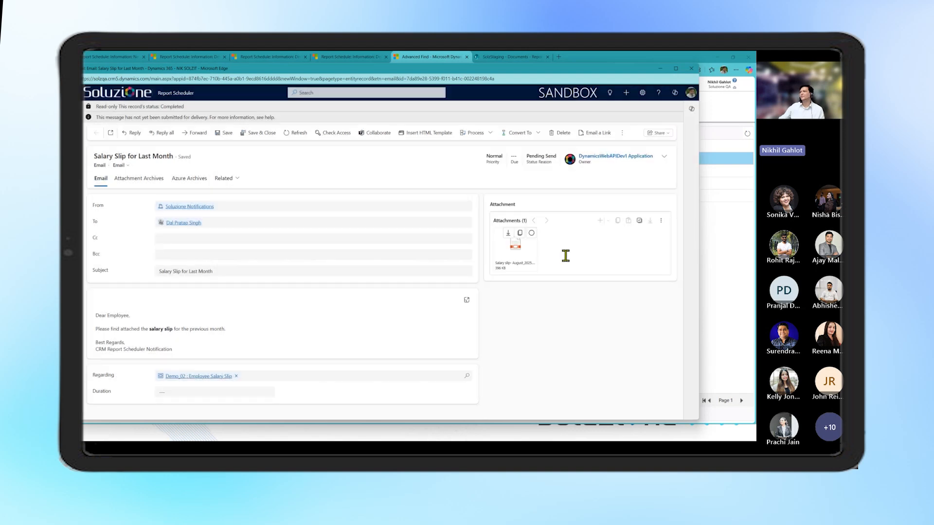
{"action": "left_click", "coordinate": [691, 69]}
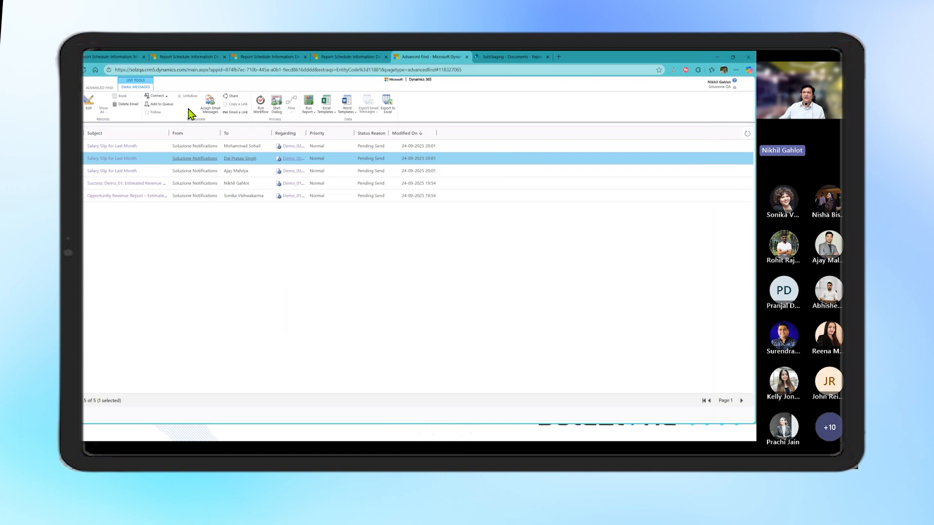
Review the Demo_01 delivery details and the Demo_04 : Upload the Report to Sharpoint settings, and check the ReportSchedulerTest folder in SharePoint
{"action": "left_click", "coordinate": [187, 57]}
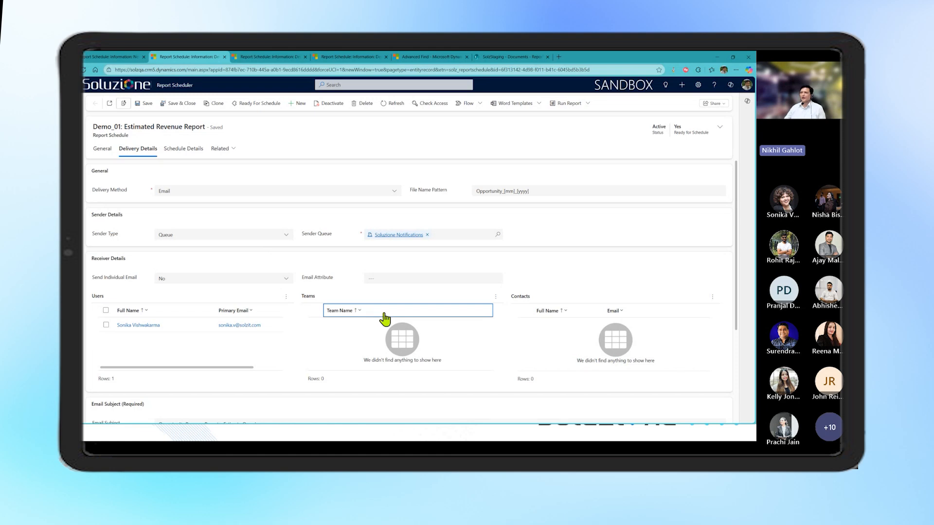
{"action": "left_click", "coordinate": [329, 57]}
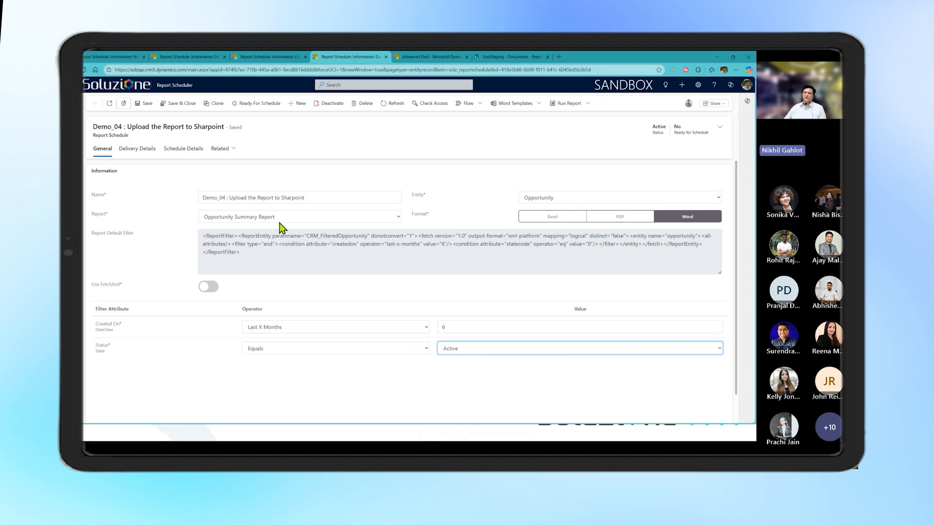
{"action": "left_click", "coordinate": [145, 151]}
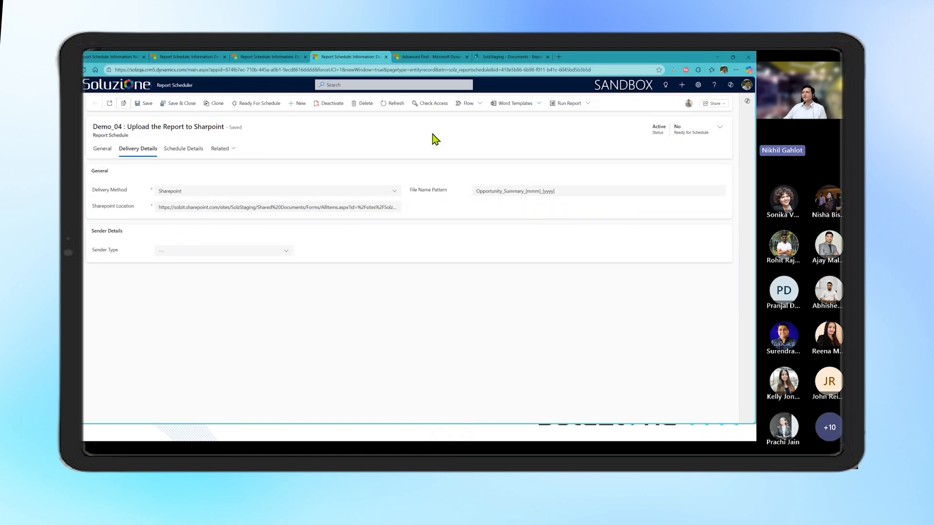
{"action": "left_click", "coordinate": [517, 57]}
{"action": "left_click", "coordinate": [85, 69]}
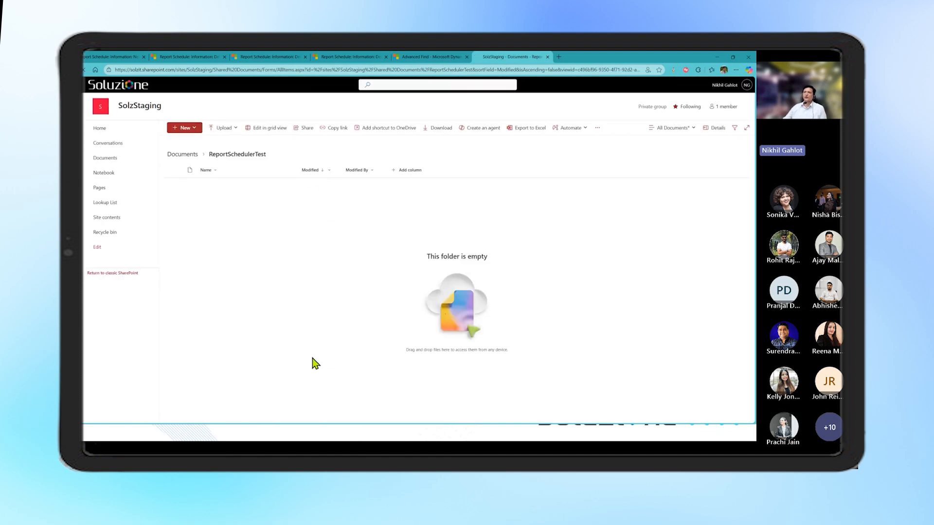
Return to the Demo_04 schedule, check the latest run time in its schedule remarks, and refresh the record
{"action": "left_click", "coordinate": [331, 58]}
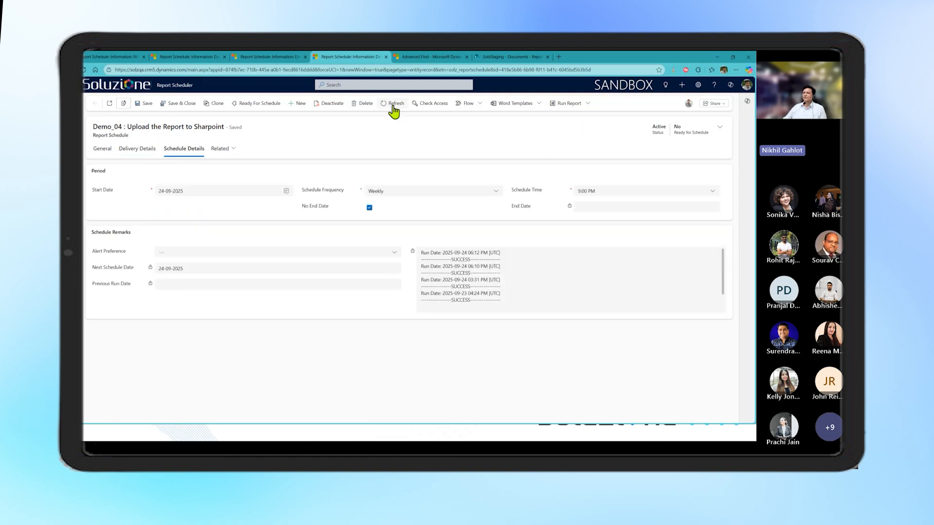
{"action": "left_click_drag", "start_coordinate": [470, 252], "coordinate": [481, 251]}
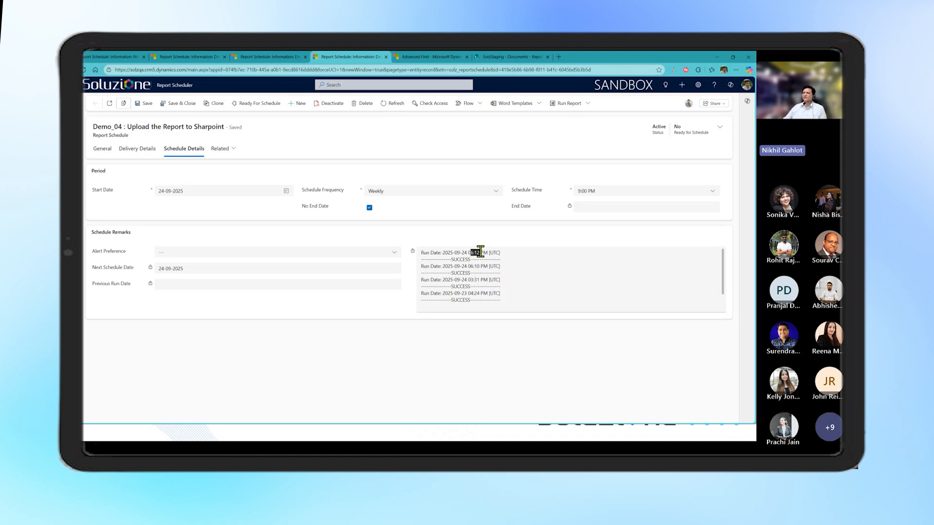
{"action": "left_click", "coordinate": [386, 104]}
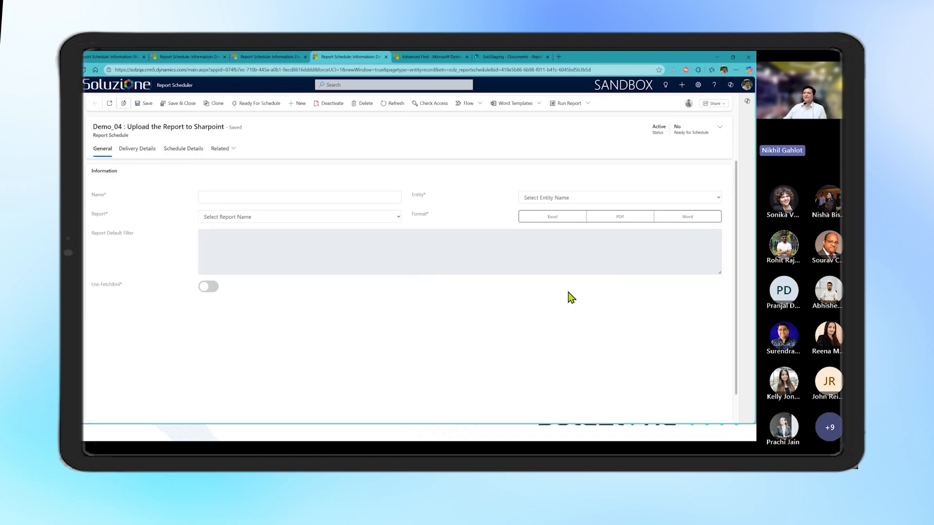
Check the latest run entry in the schedule remarks of the refreshed Demo_04 : Upload the Report to Sharpoint record
{"action": "left_click", "coordinate": [184, 149]}
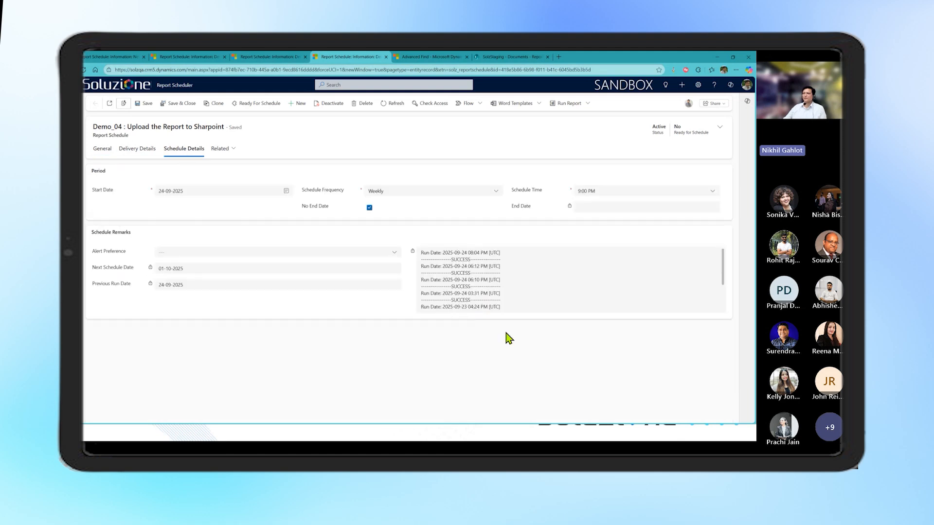
{"action": "left_click_drag", "start_coordinate": [470, 252], "coordinate": [490, 251]}
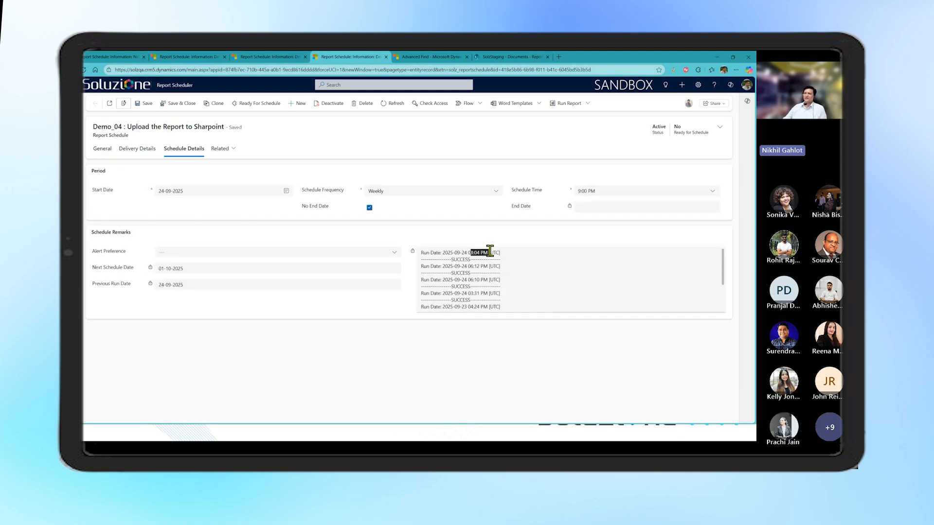
{"action": "left_click", "coordinate": [545, 281]}
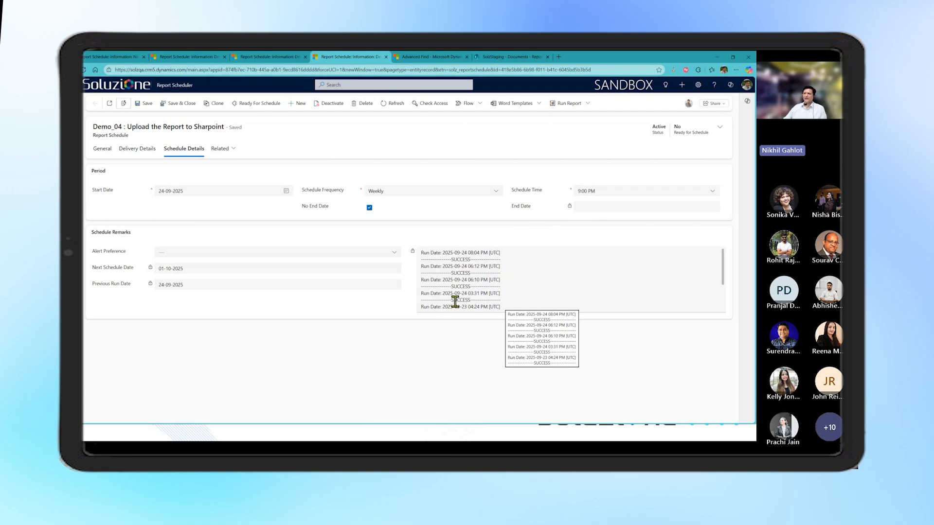
Open Opportunity_Summary_Sep_2025.doc from the ReportSchedulerTest folder in SharePoint and review the report's chart and opportunity table
{"action": "left_click", "coordinate": [503, 57]}
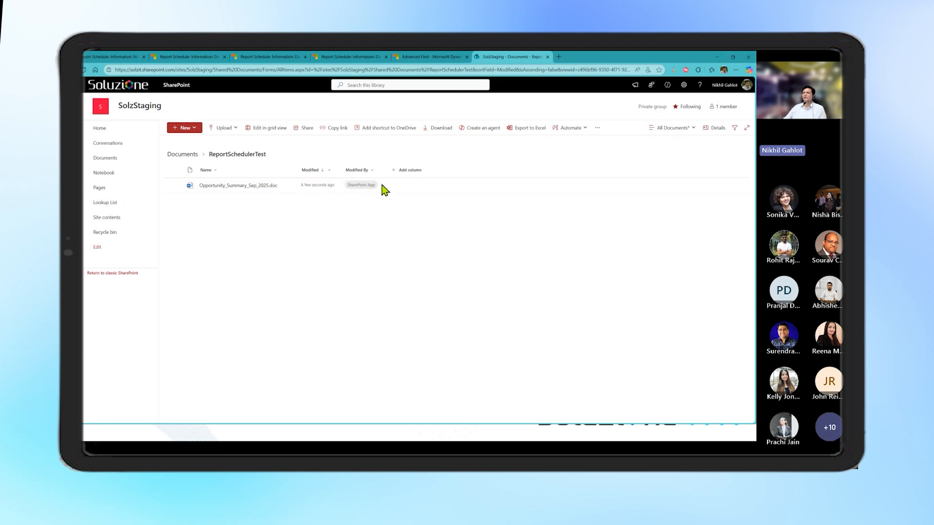
{"action": "left_click", "coordinate": [254, 188]}
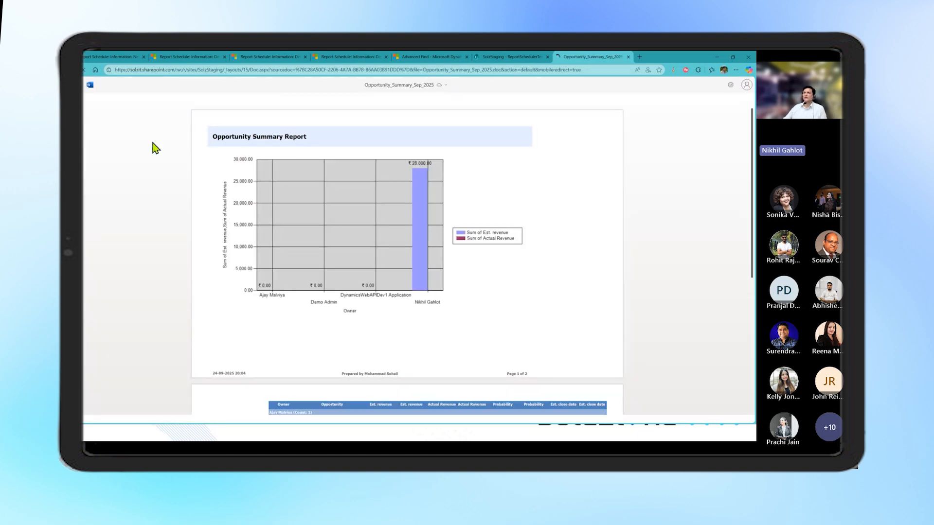
{"action": "scroll", "coordinate": [346, 256], "scroll_direction": "down", "scroll_amount": 2}
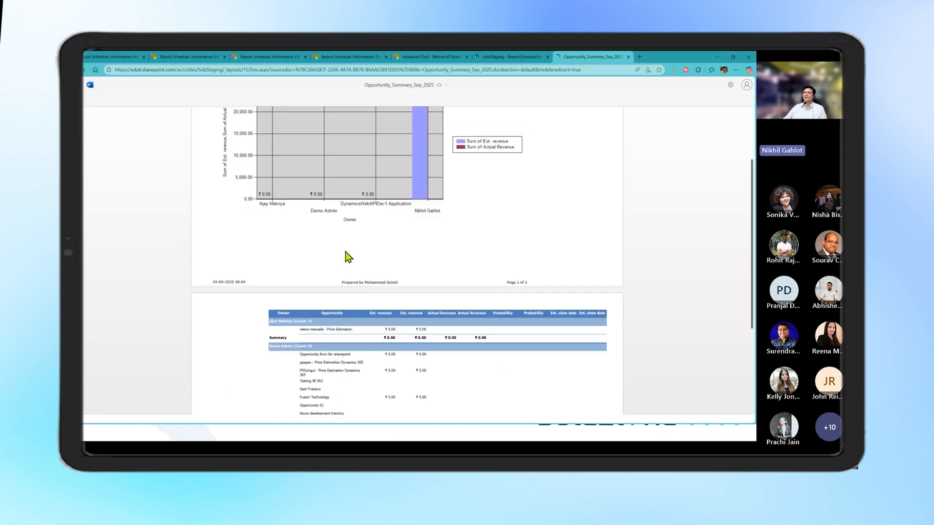